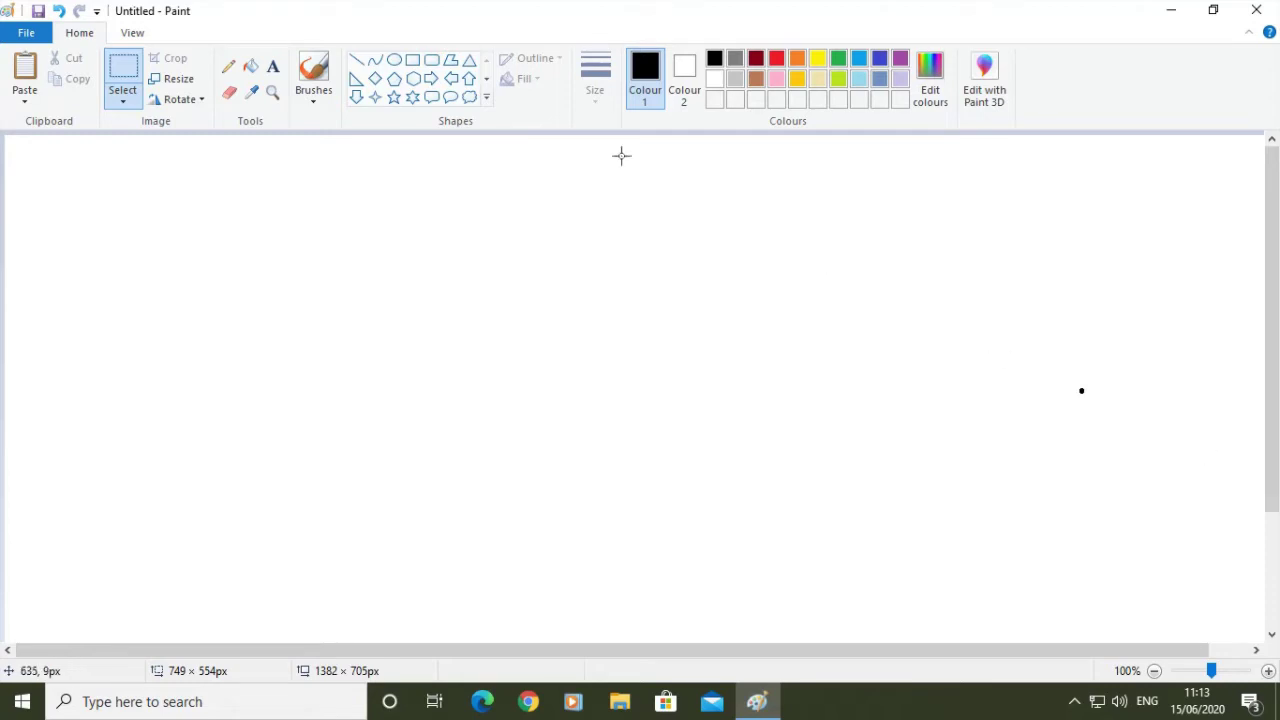
- Draw thinnest-width black axes: a tall vertical line and a horizontal line running right from its base
click(357, 60)
click(594, 90)
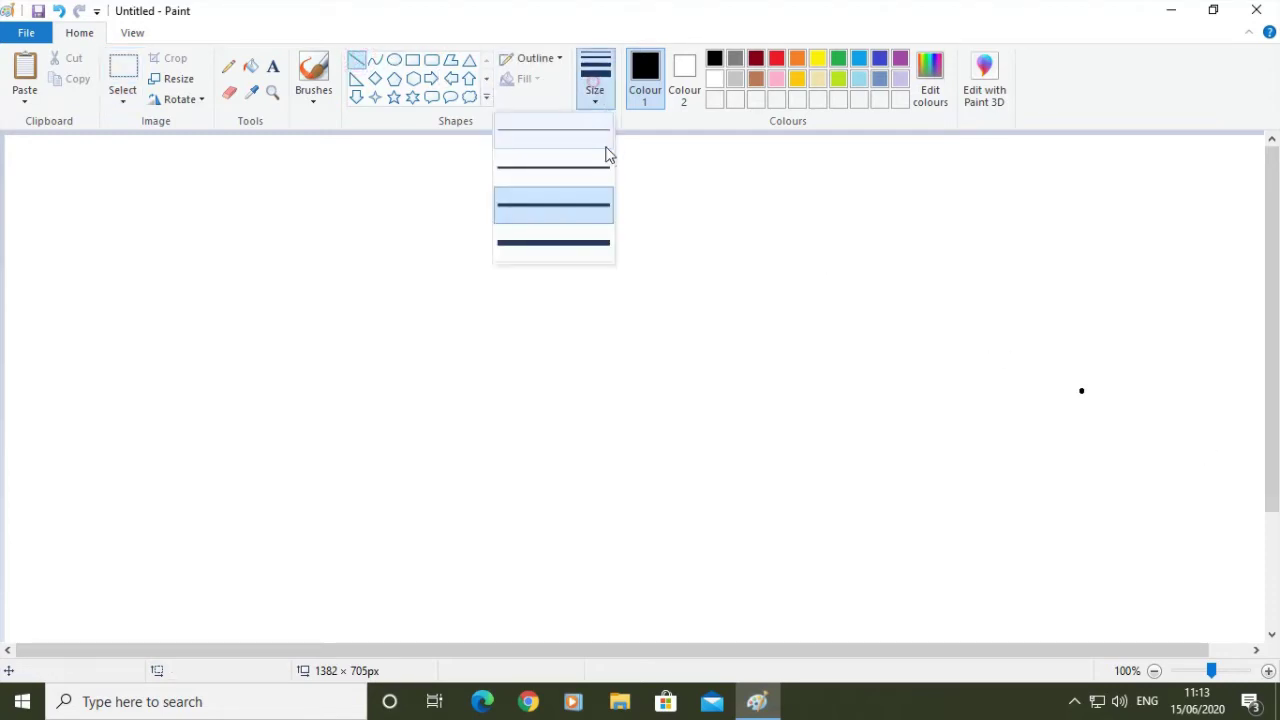
click(571, 131)
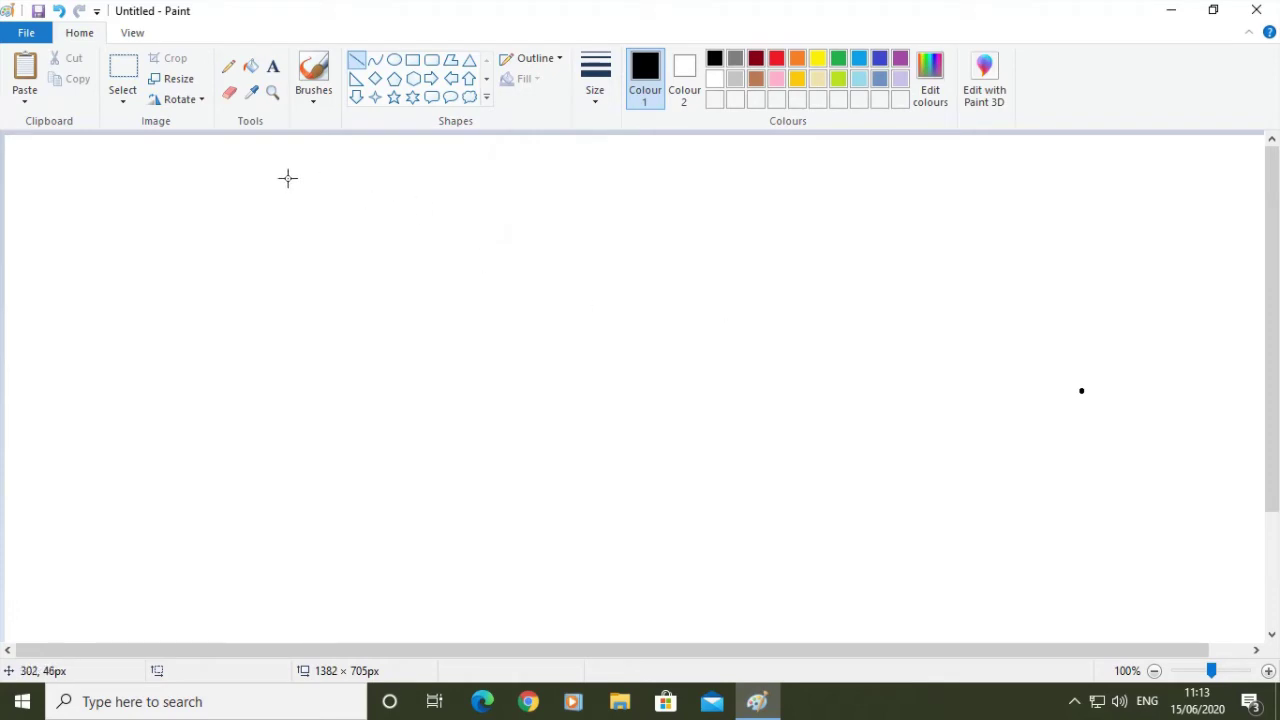
drag(295, 169, 295, 583)
drag(208, 598, 213, 599)
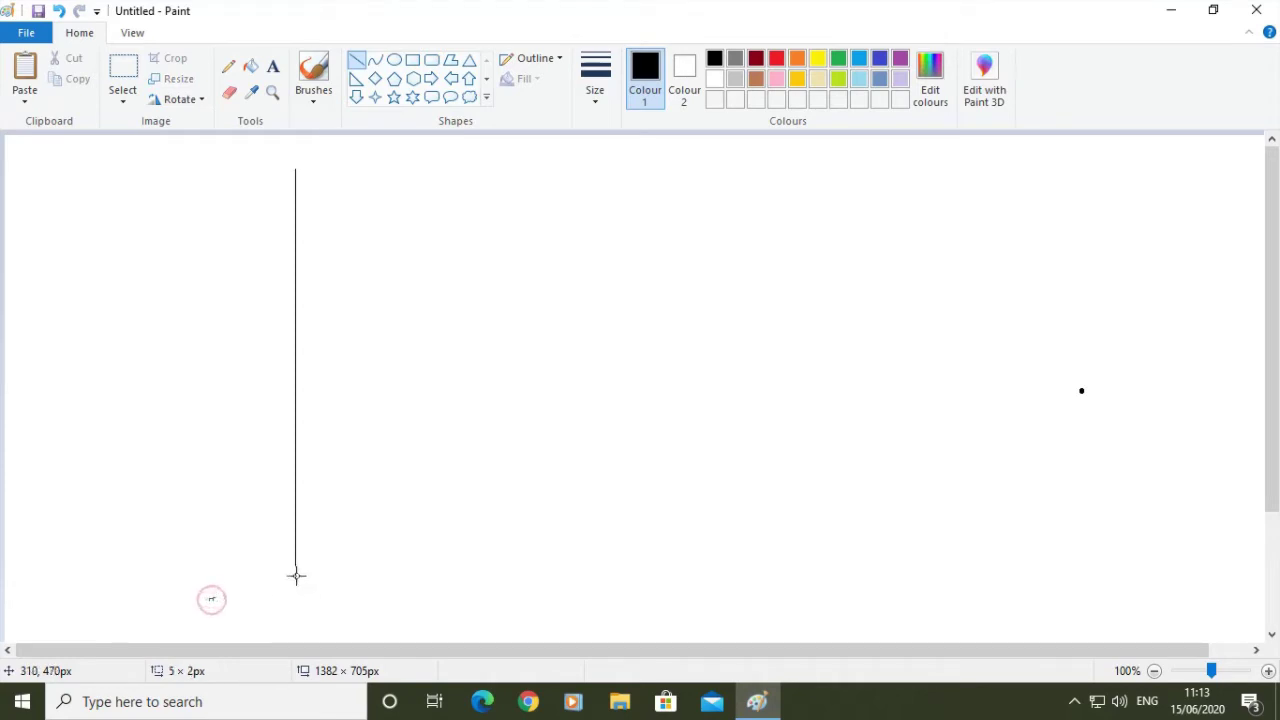
drag(295, 574, 817, 573)
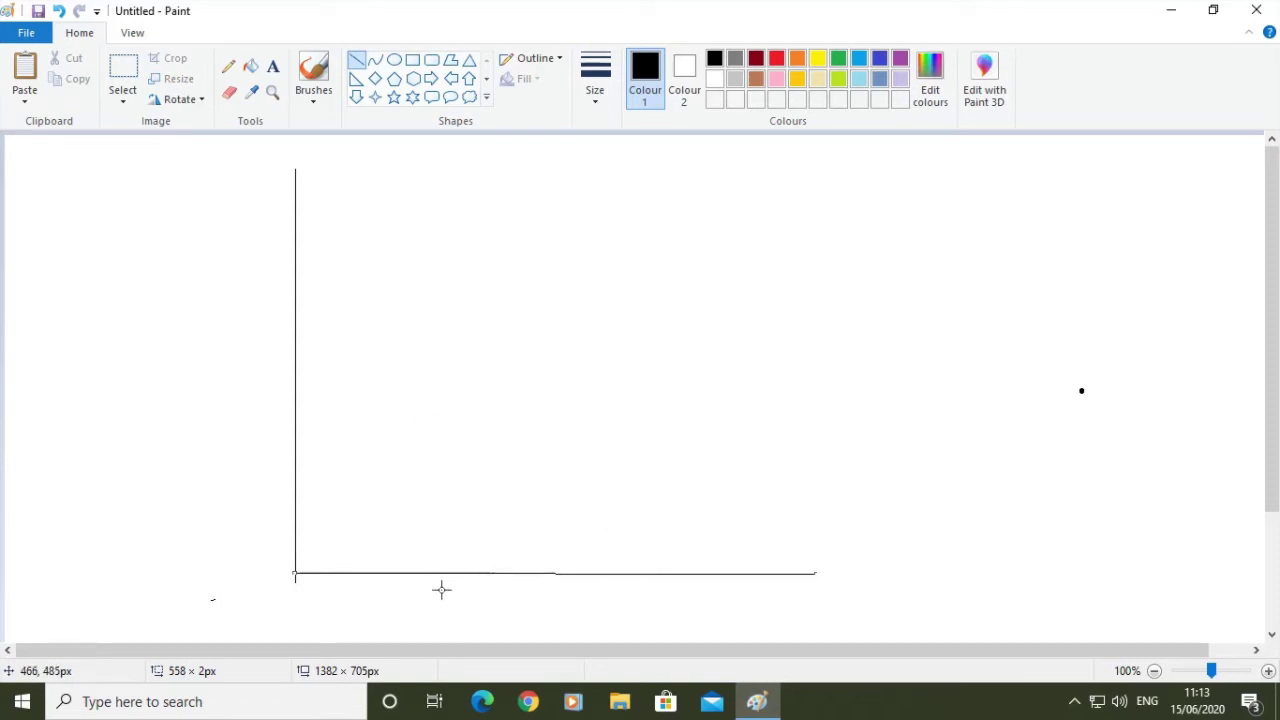
- Add the label 'Temperature' below the middle of the horizontal axis
click(273, 67)
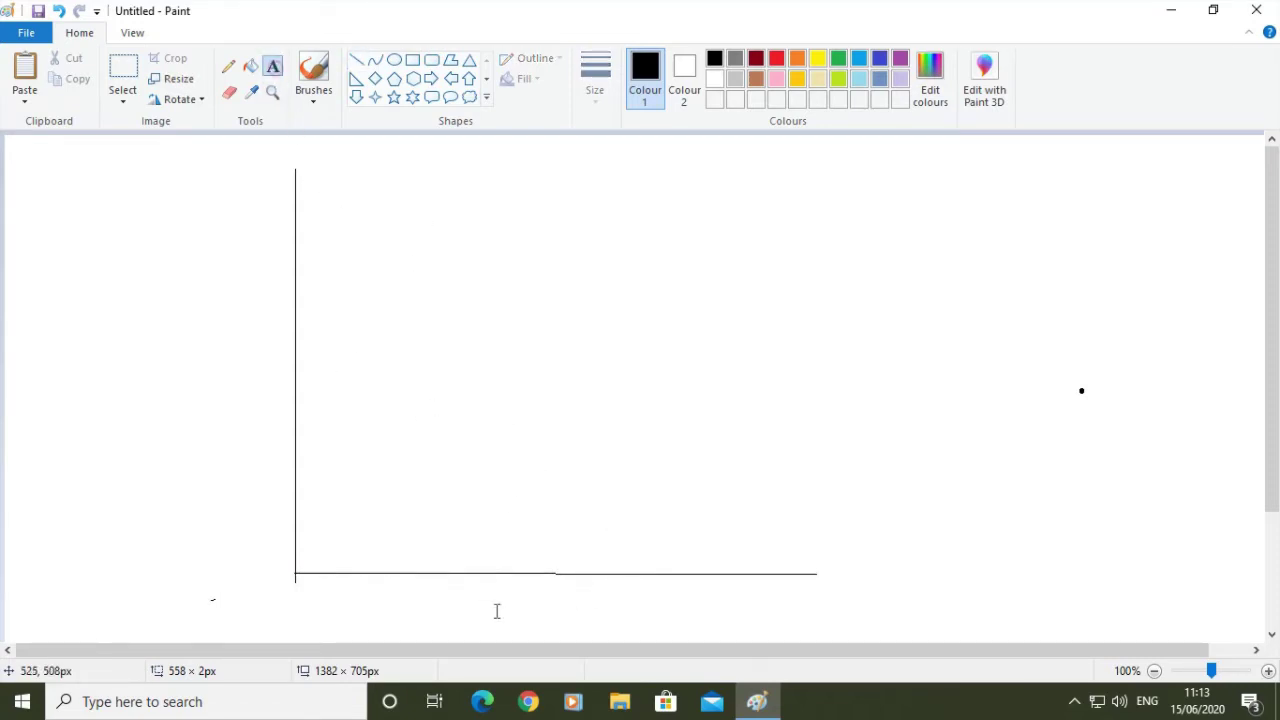
click(491, 590)
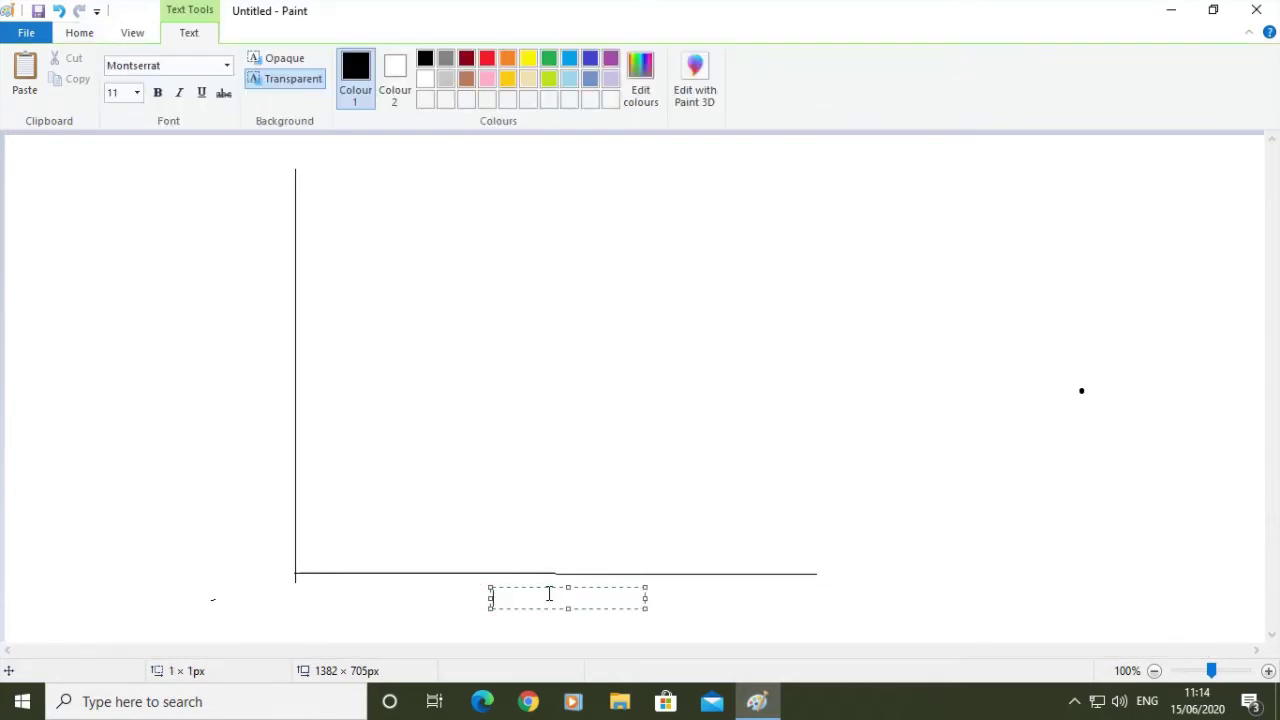
text(Temperature)
click(931, 522)
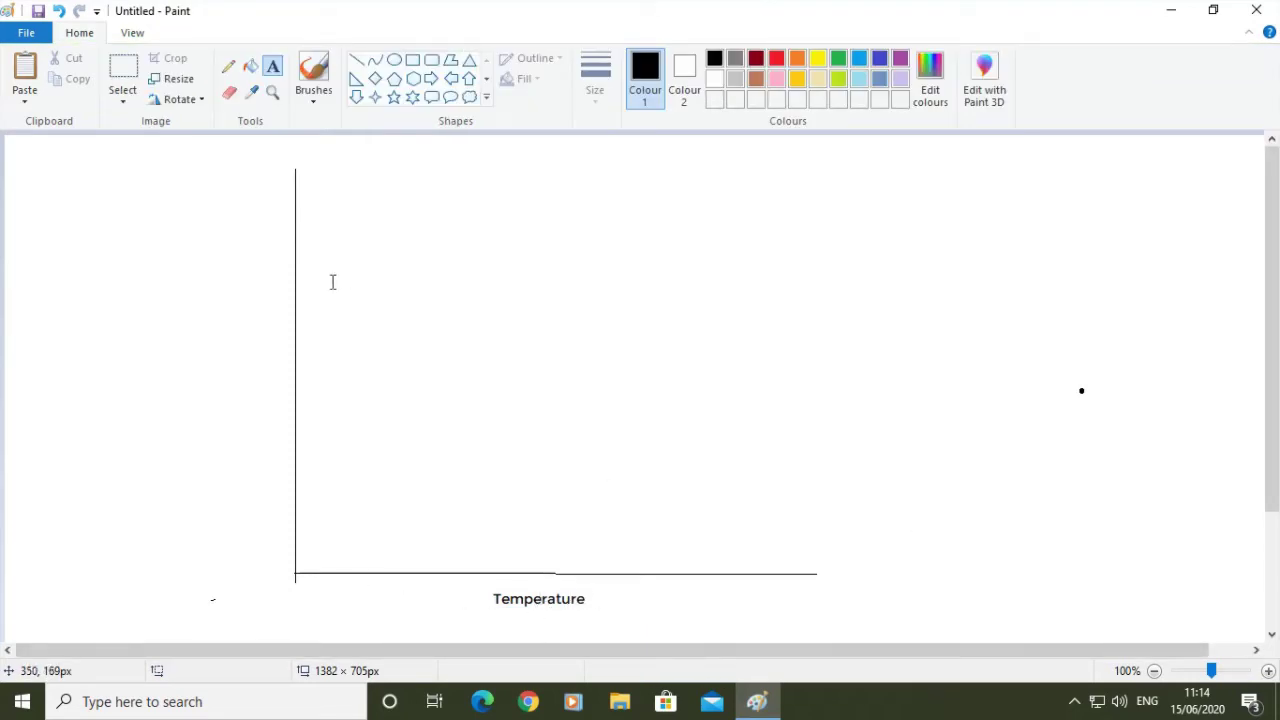
- Add 'cold' under the axis's right end and 'hot' under its left end
click(741, 594)
text(cold)
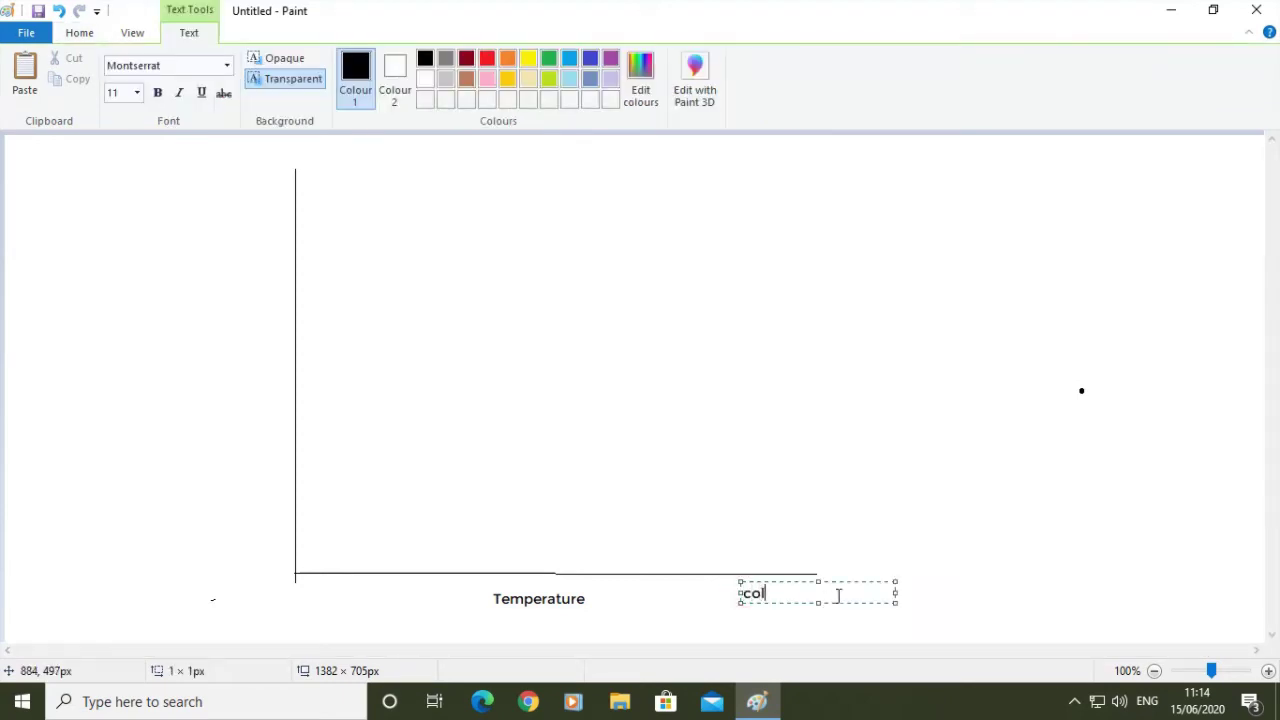
click(1026, 562)
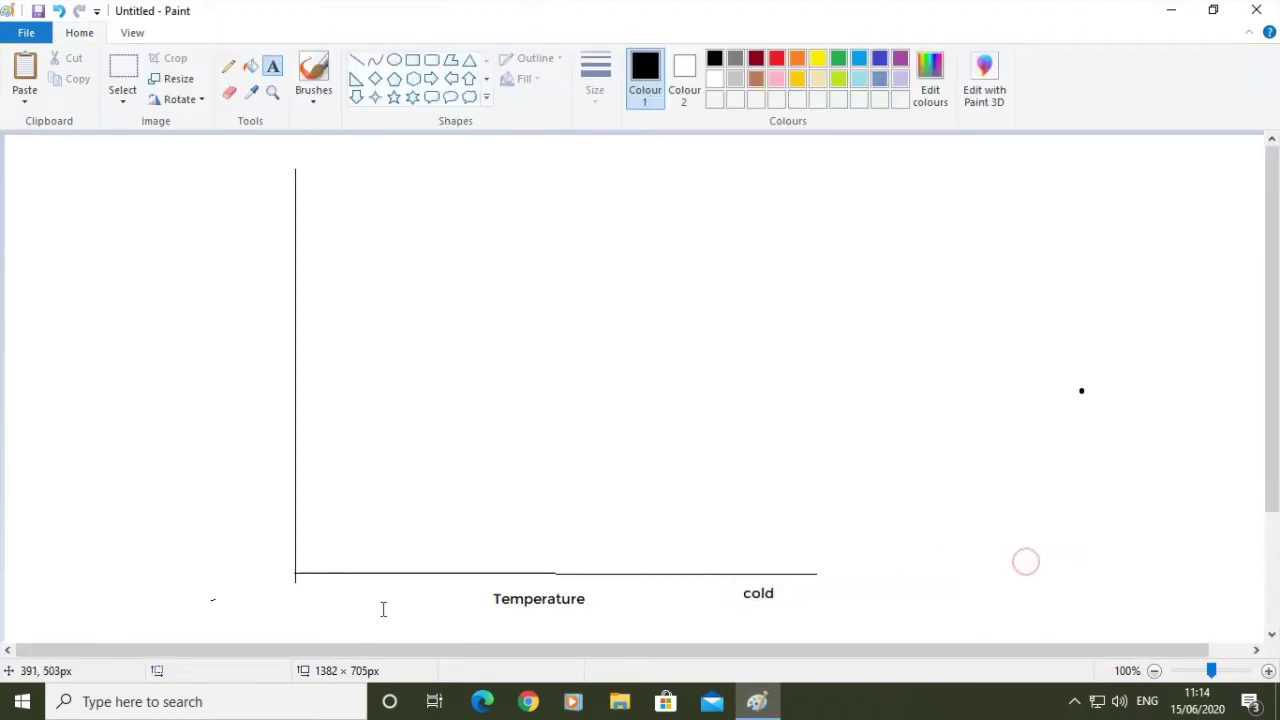
click(324, 593)
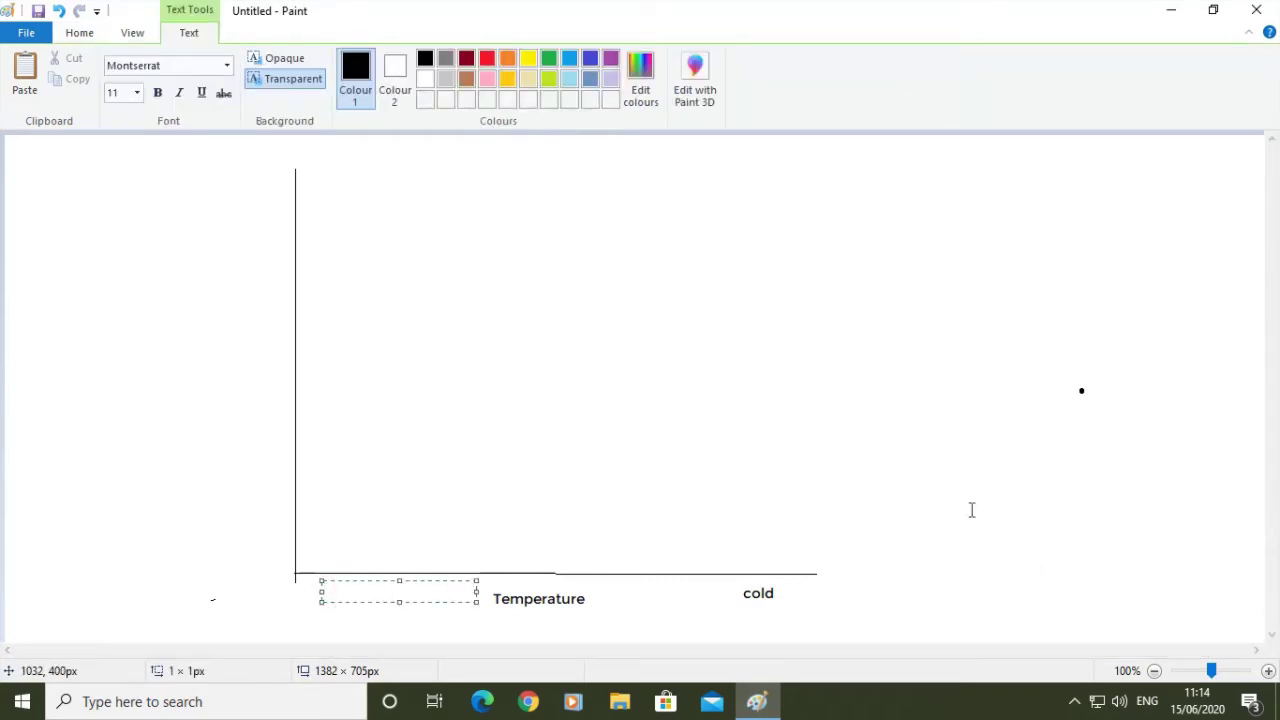
text(hot)
click(1035, 500)
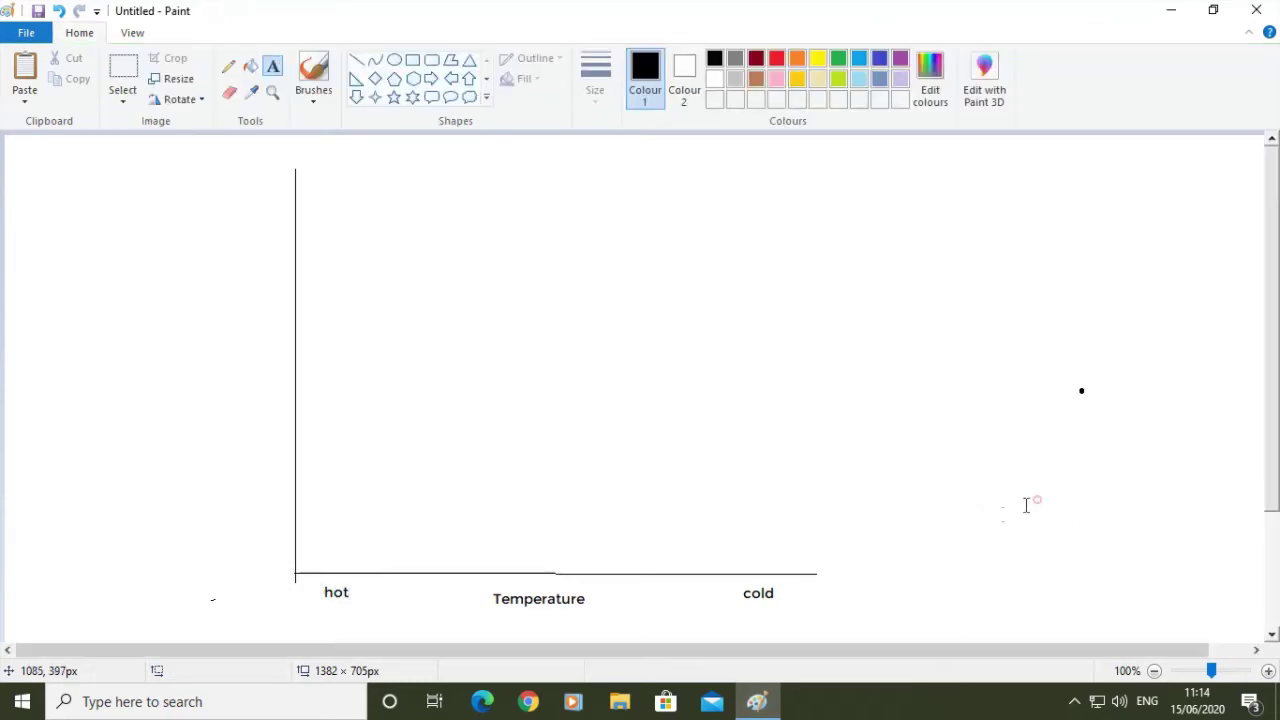
- Type the spectral classes 'O B A F G K M' in a wide text box just above the axis
click(332, 548)
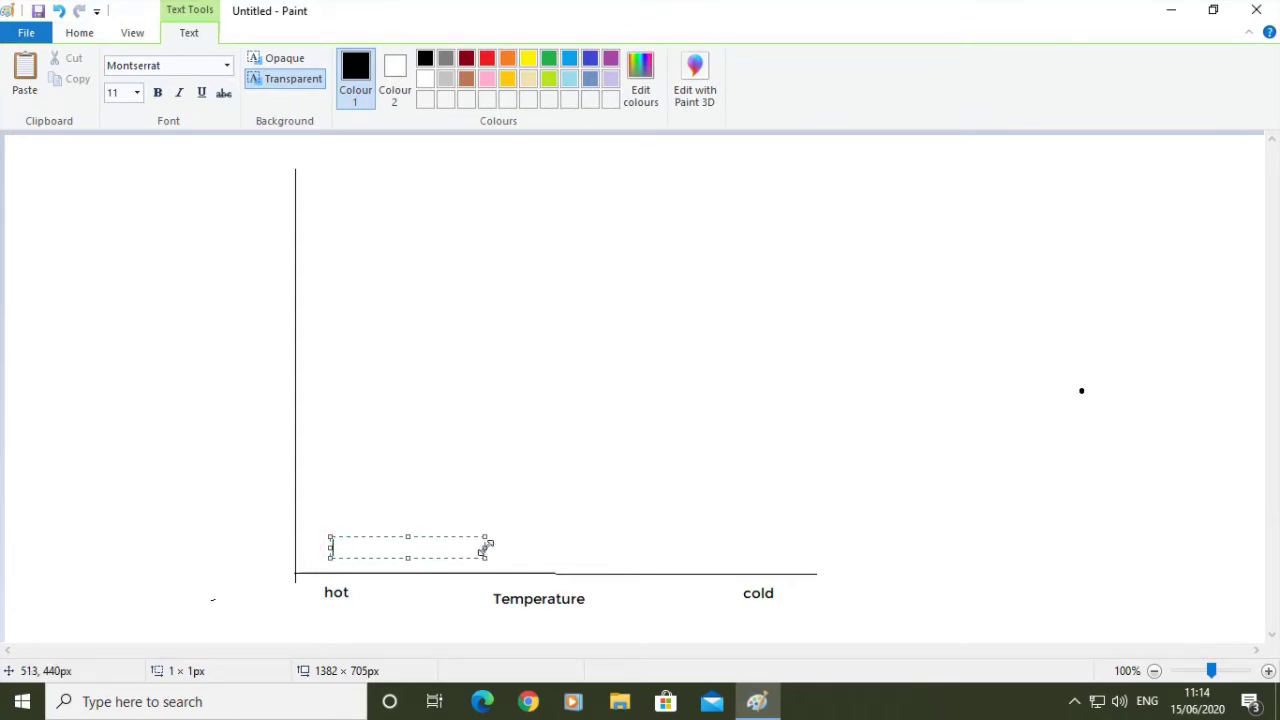
drag(486, 546, 778, 545)
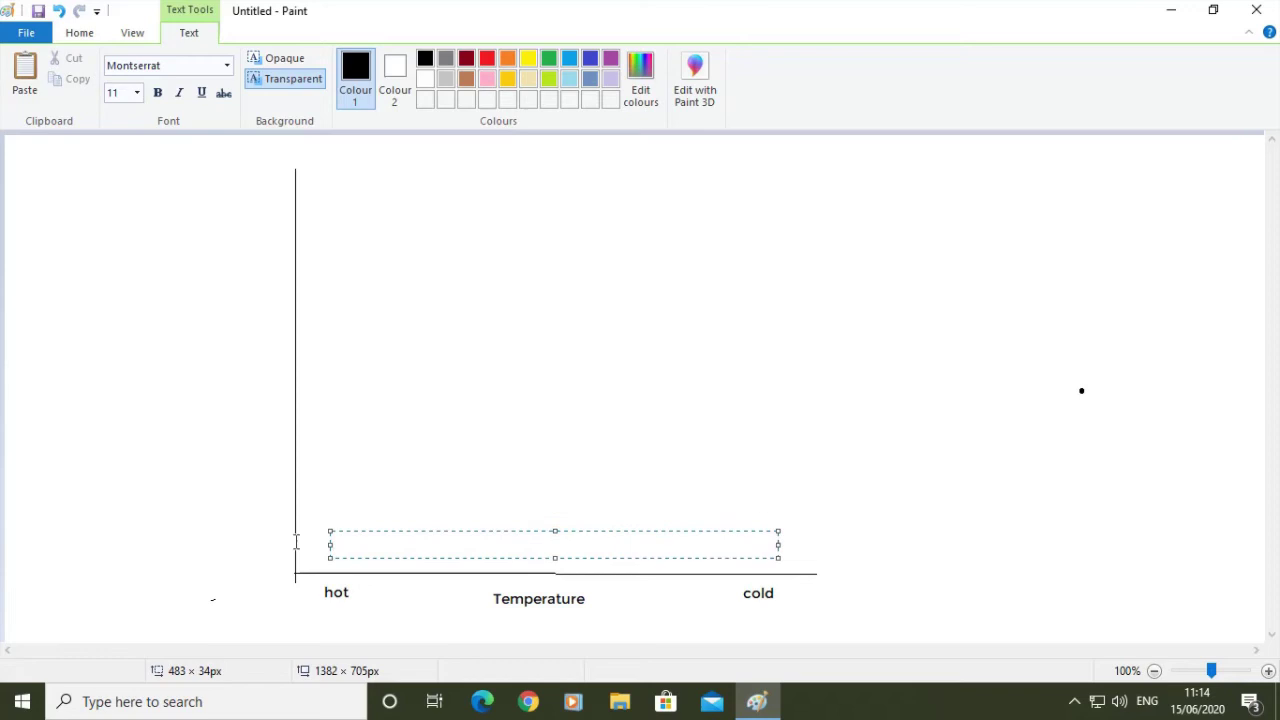
text(O   B   A F    G K M)
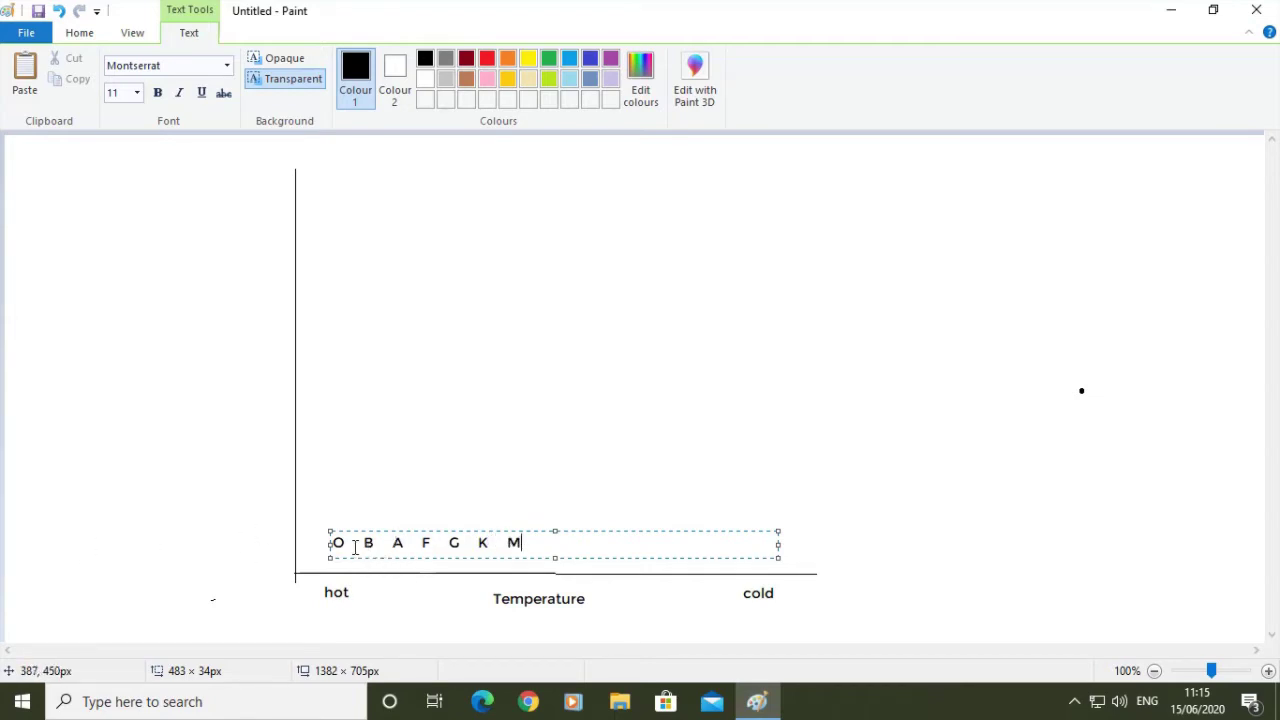
- Insert extra spaces between each pair of letters so the classes are evenly spaced
click(356, 545)
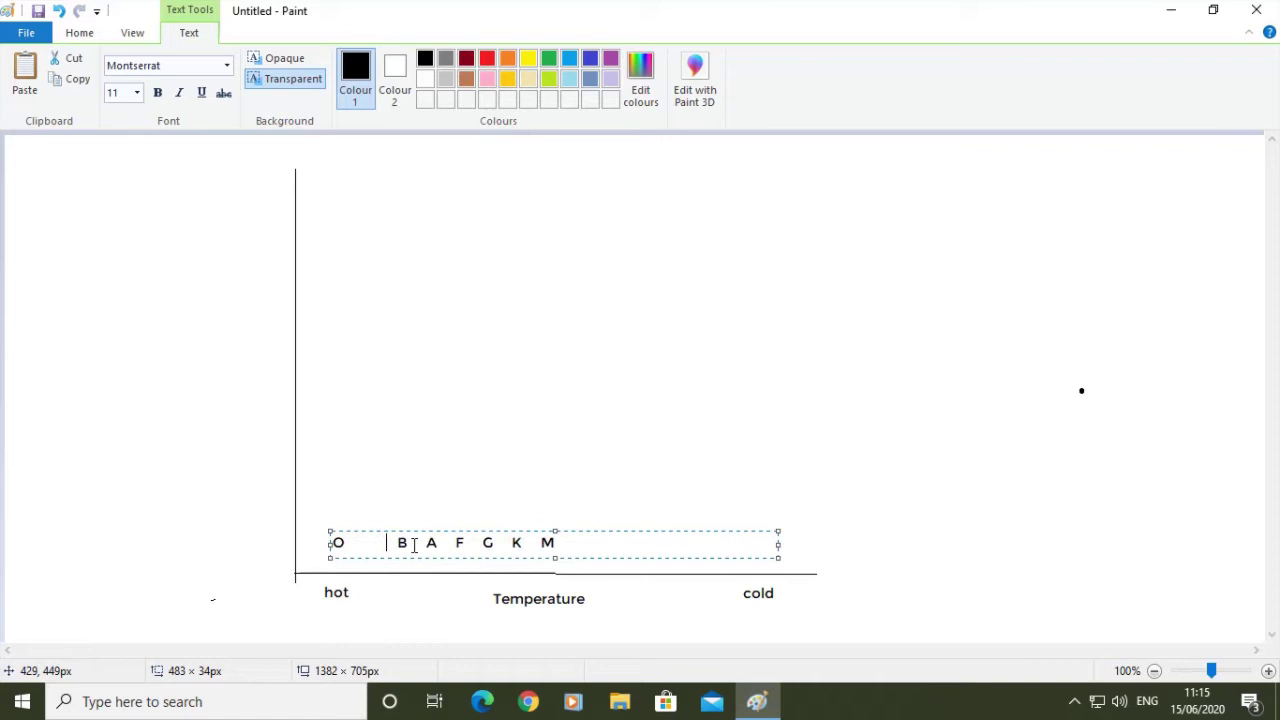
click(418, 545)
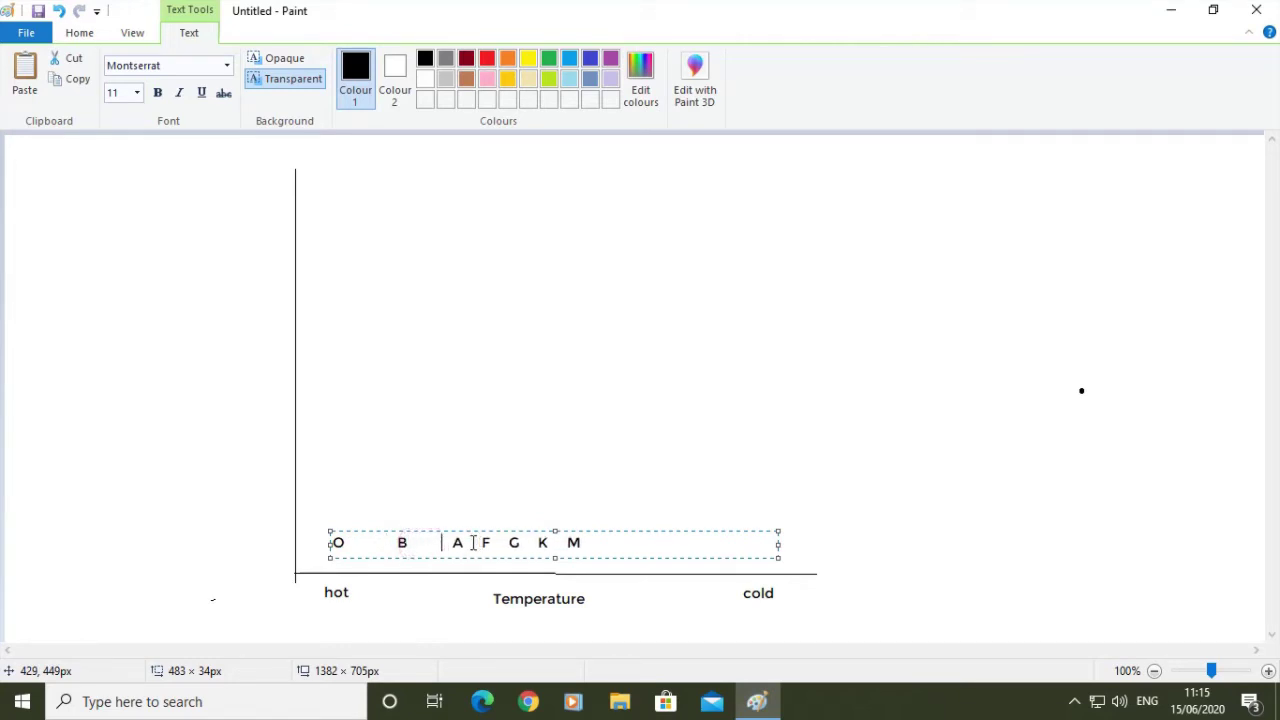
click(474, 545)
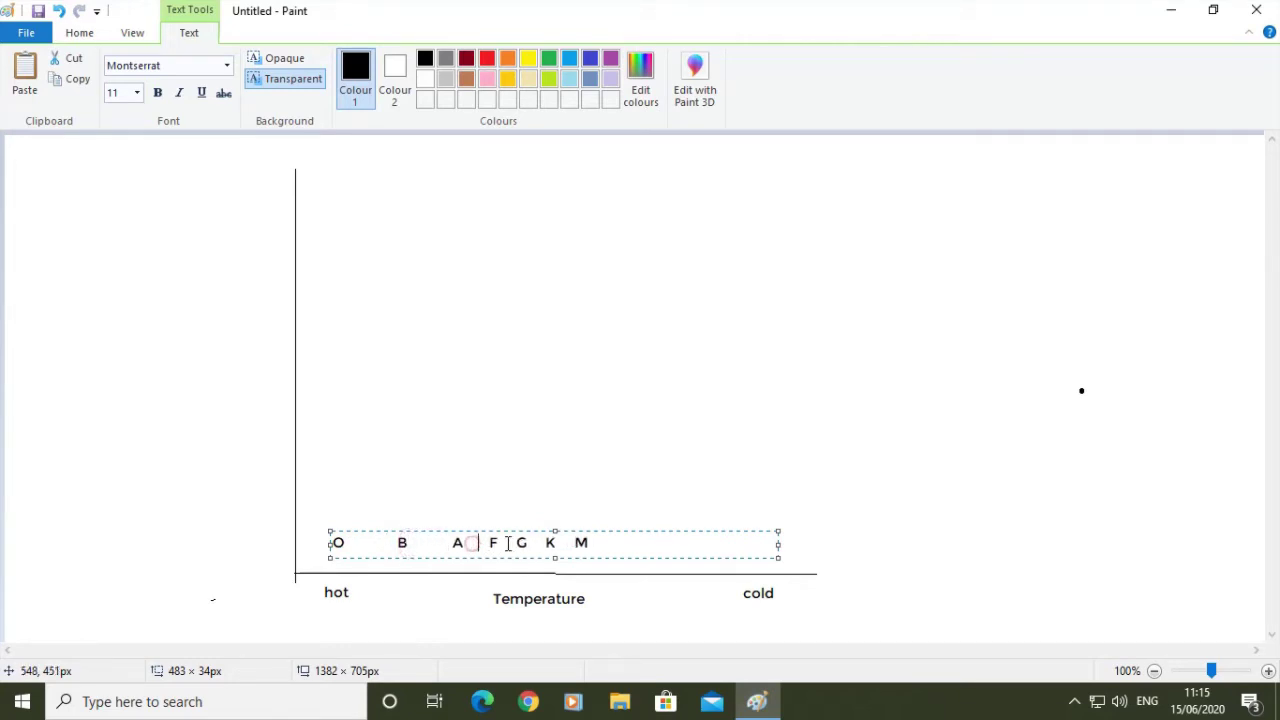
click(527, 545)
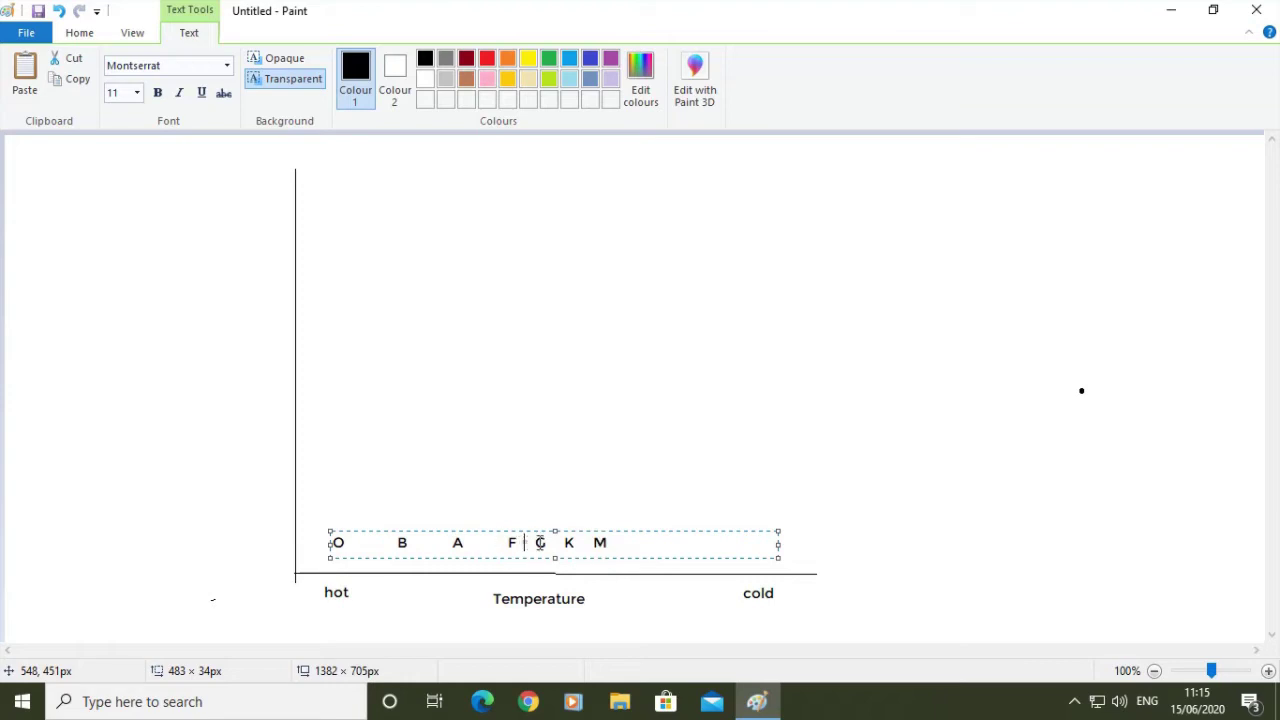
click(588, 543)
click(642, 545)
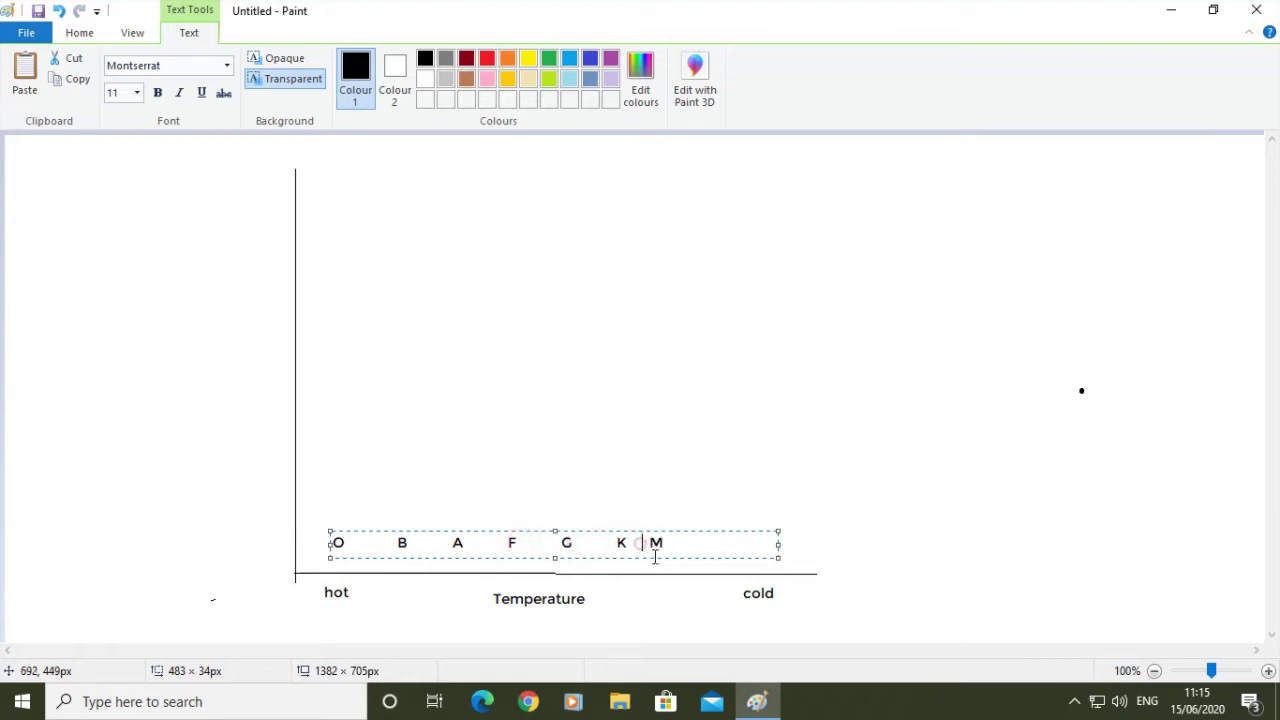
click(904, 538)
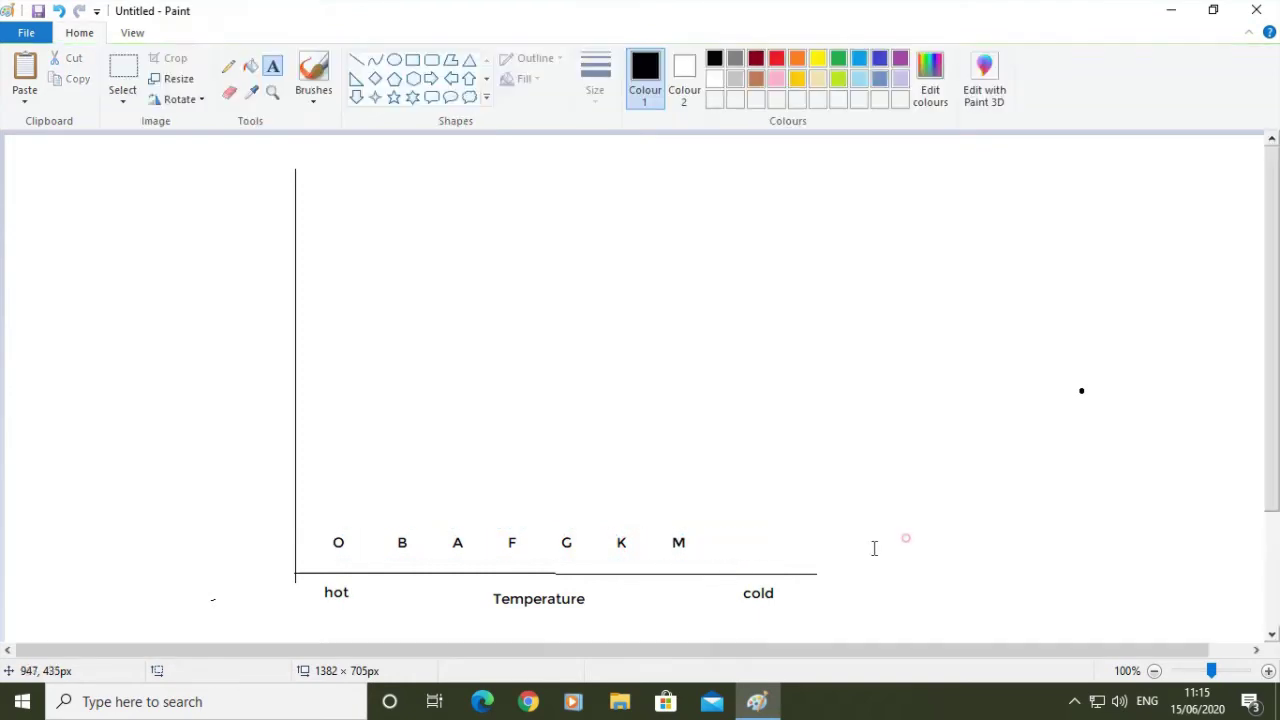
- Move the row of spectral letters slightly left and up
click(124, 70)
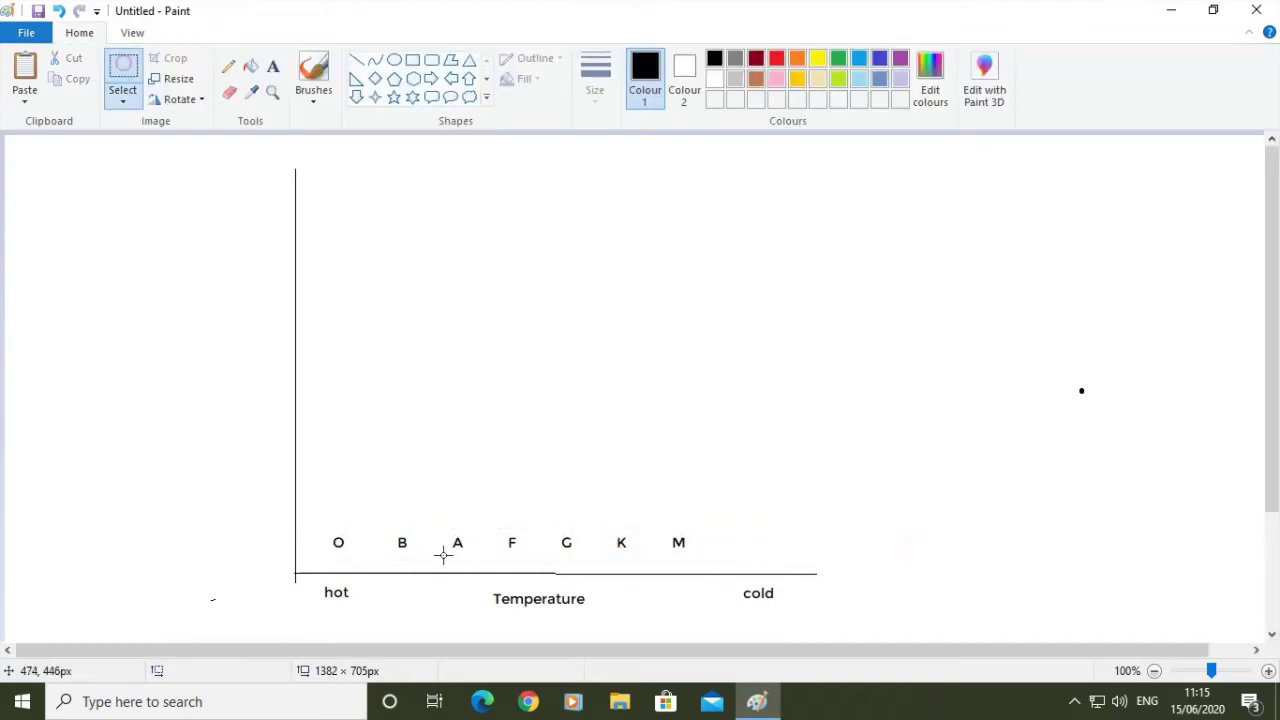
drag(326, 530, 689, 557)
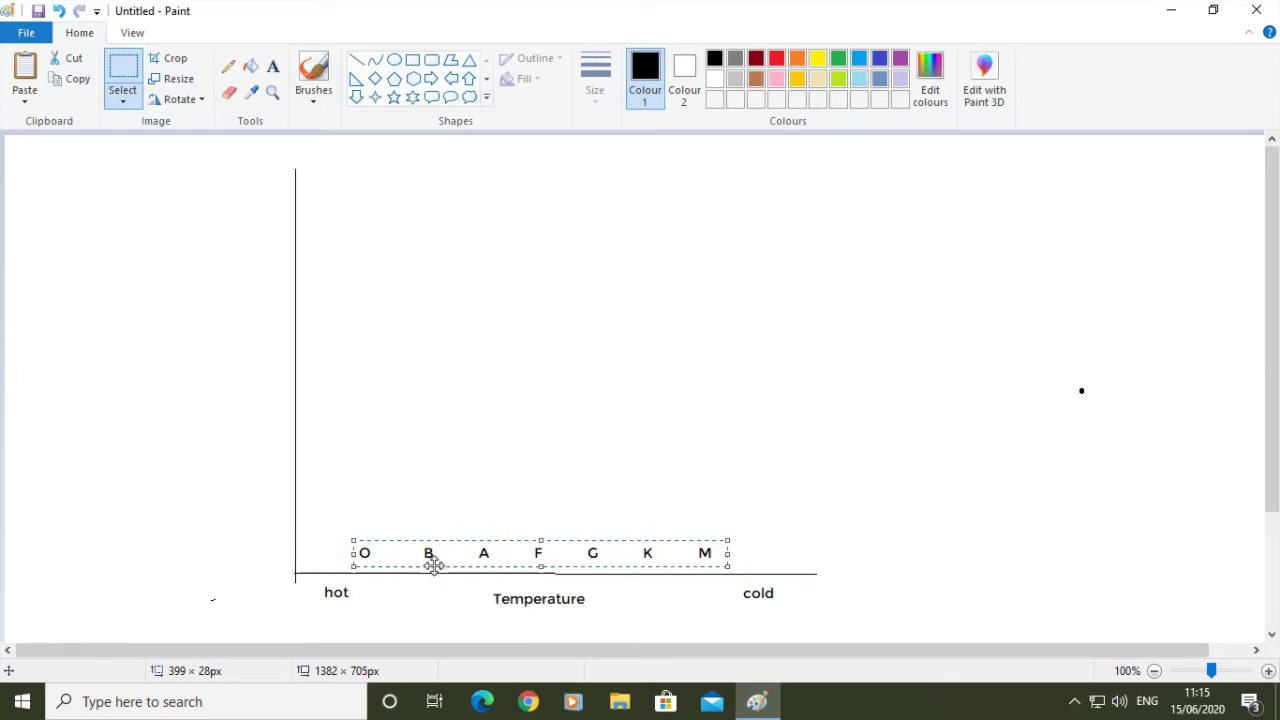
drag(433, 565, 402, 562)
click(878, 462)
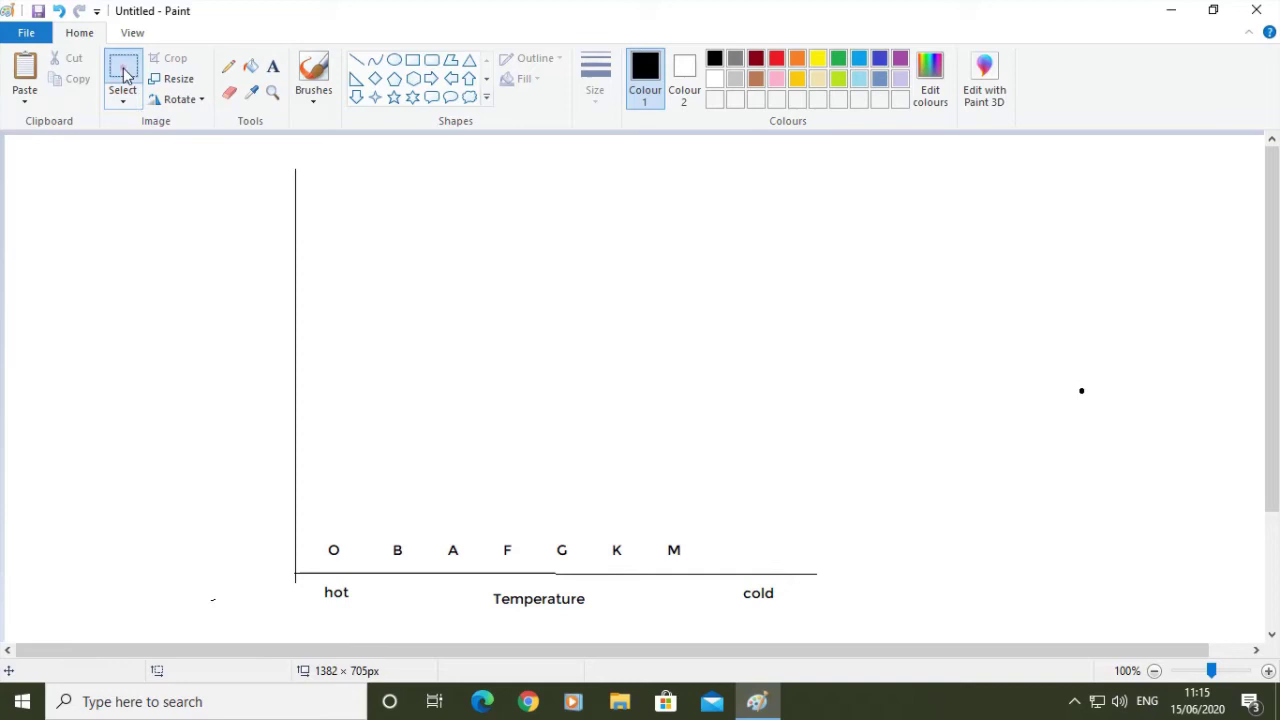
- Delete the excess right end of the horizontal axis beyond M
drag(730, 578, 842, 600)
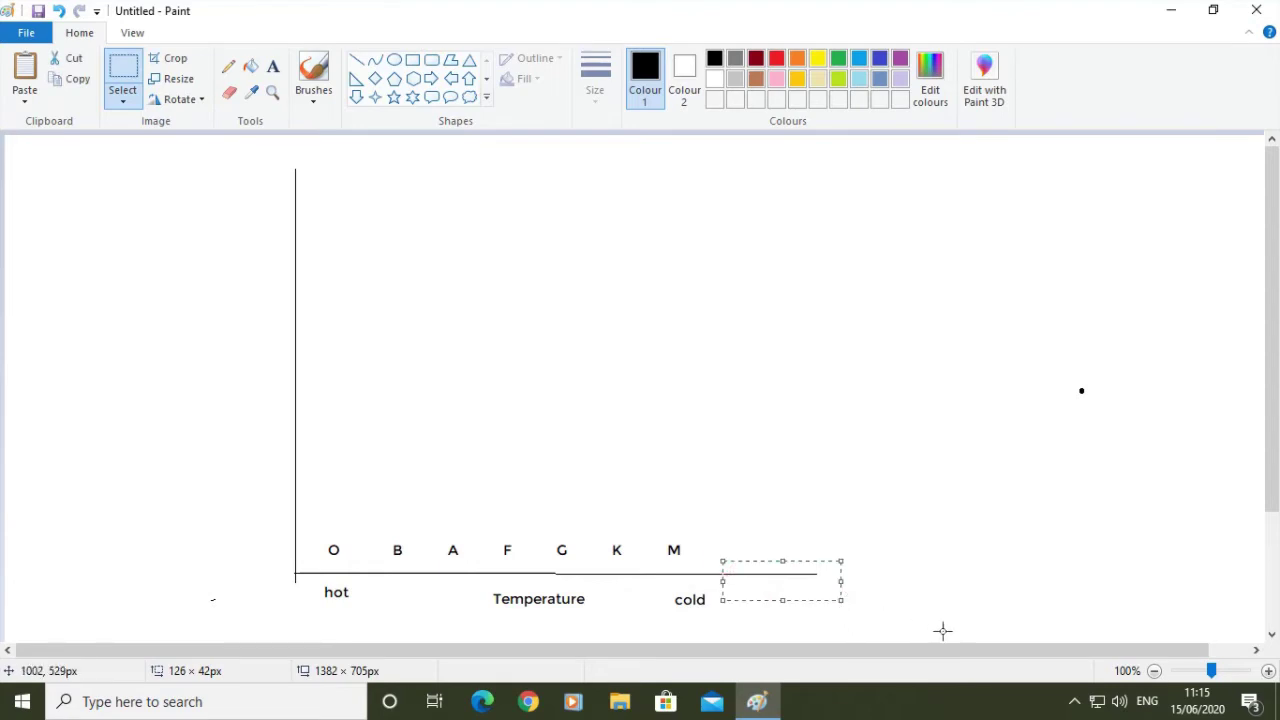
key(Delete)
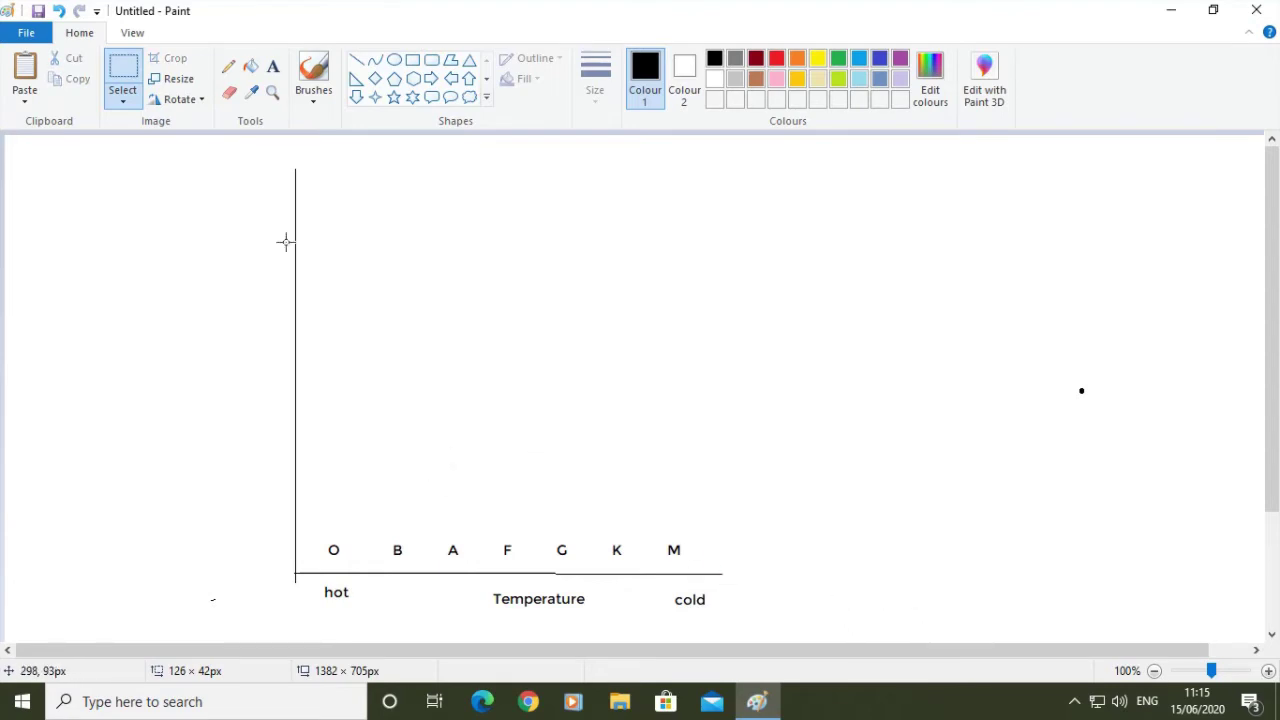
click(272, 66)
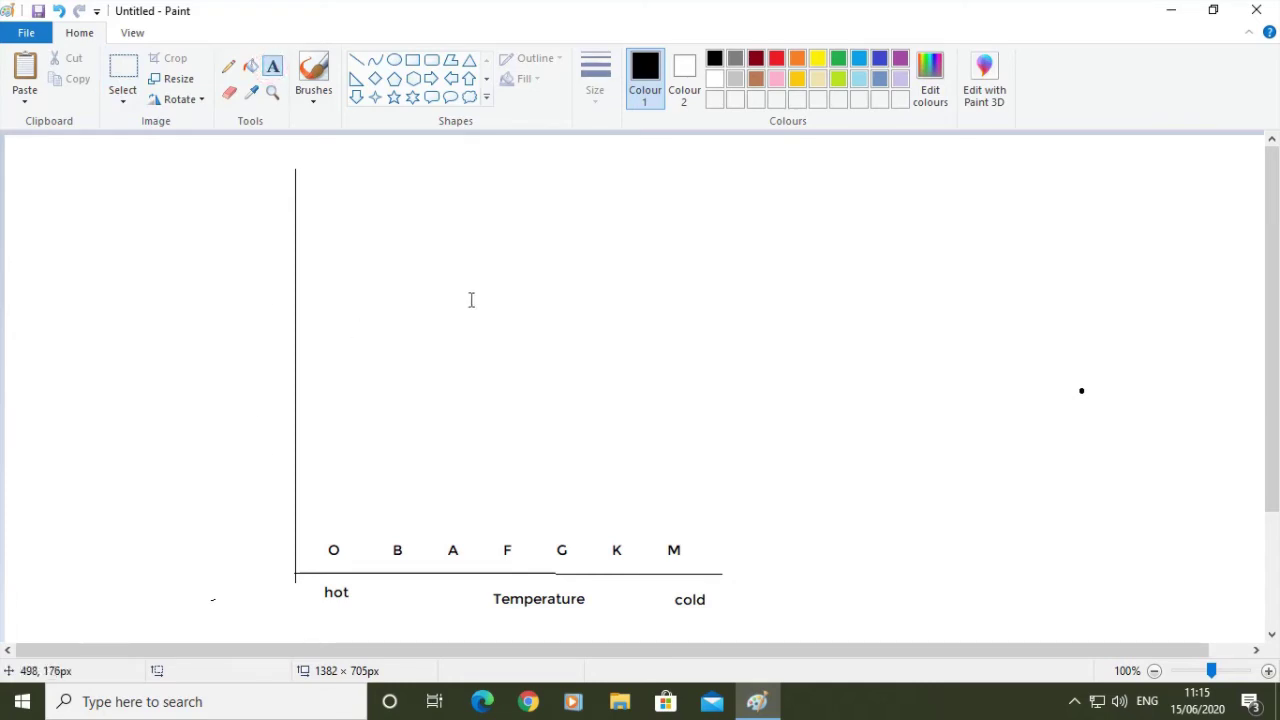
- Write 'Absolue magnitude' in the upper chart area and select the label
click(434, 302)
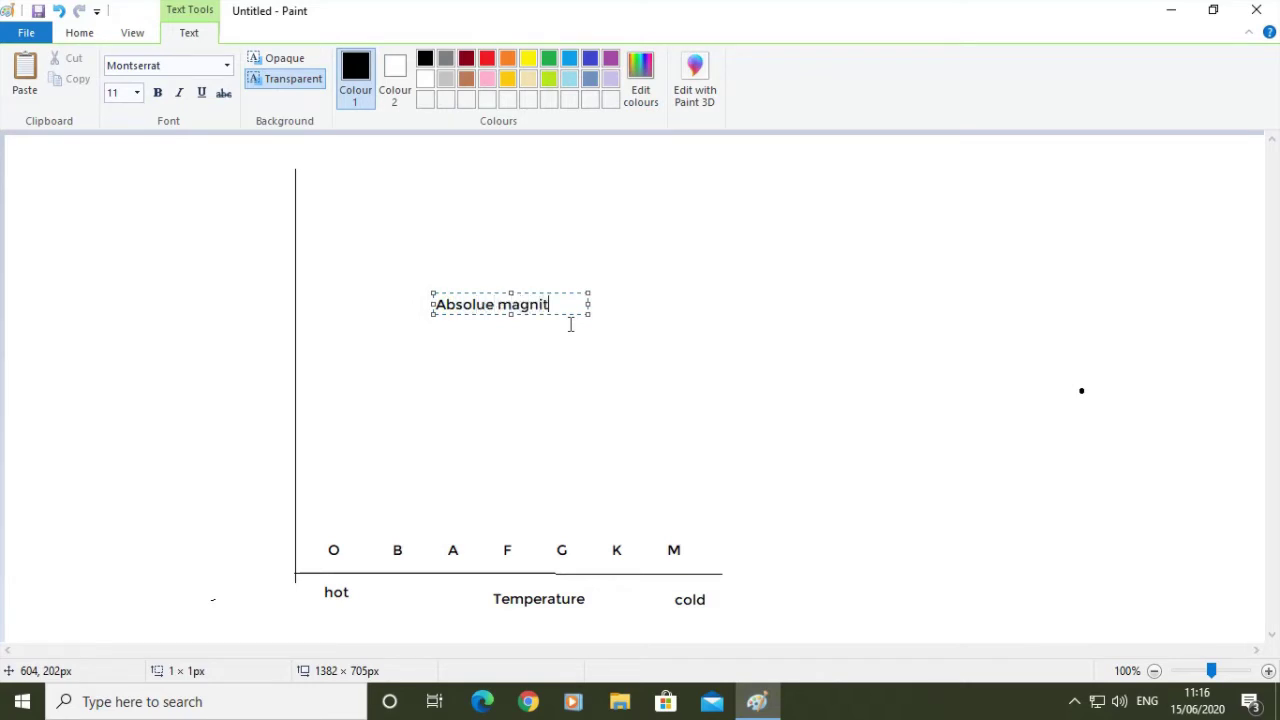
click(482, 378)
click(127, 70)
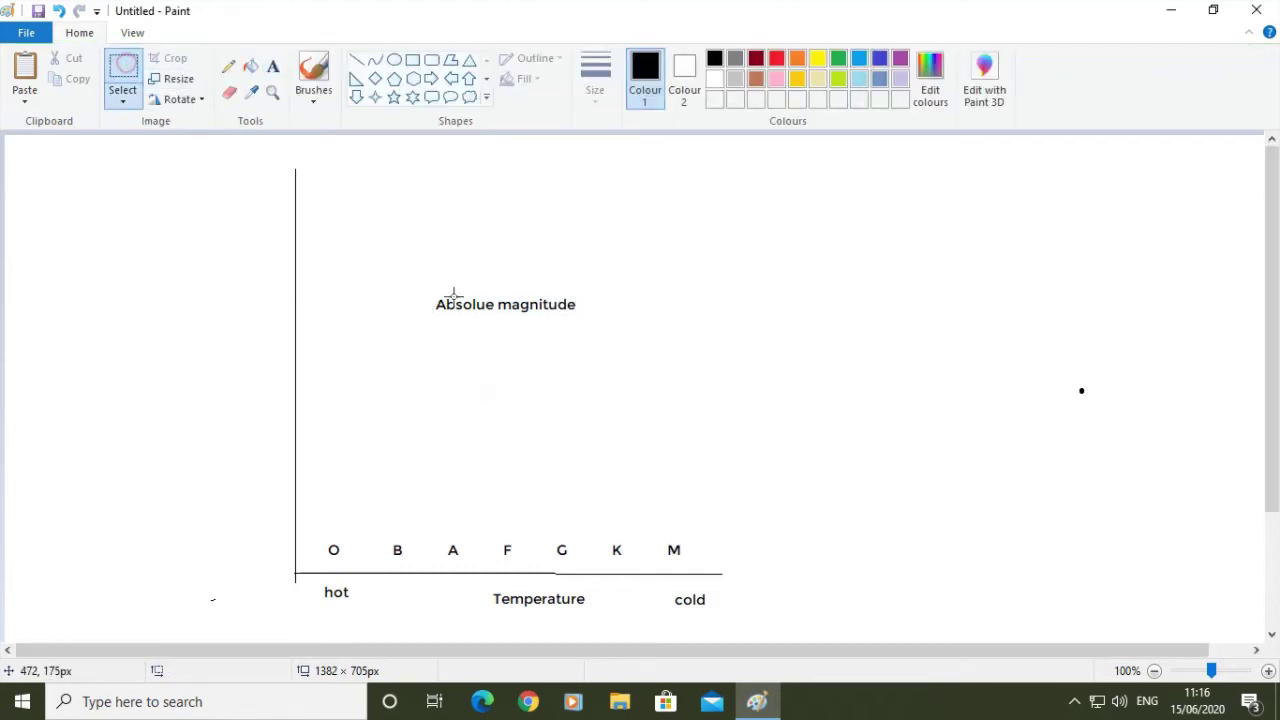
drag(425, 291, 594, 321)
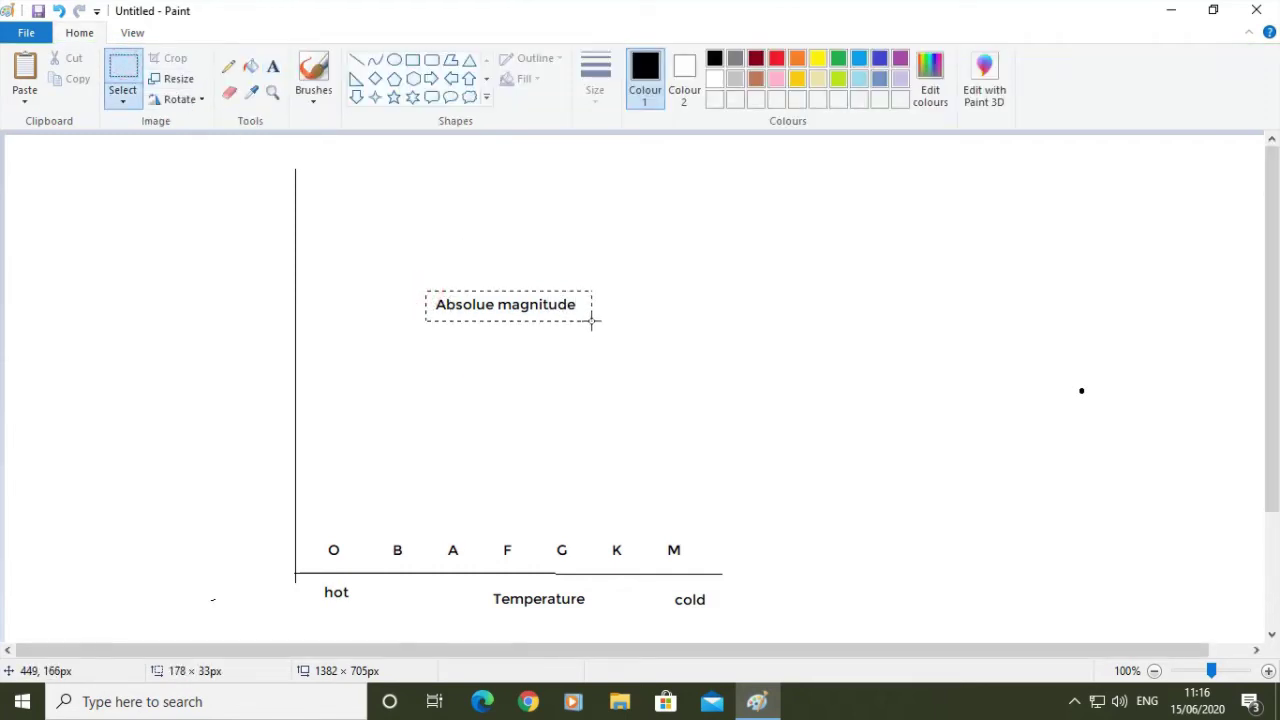
- Rotate the 'Absolue magnitude' label 90° left and place it beside the vertical axis
click(181, 104)
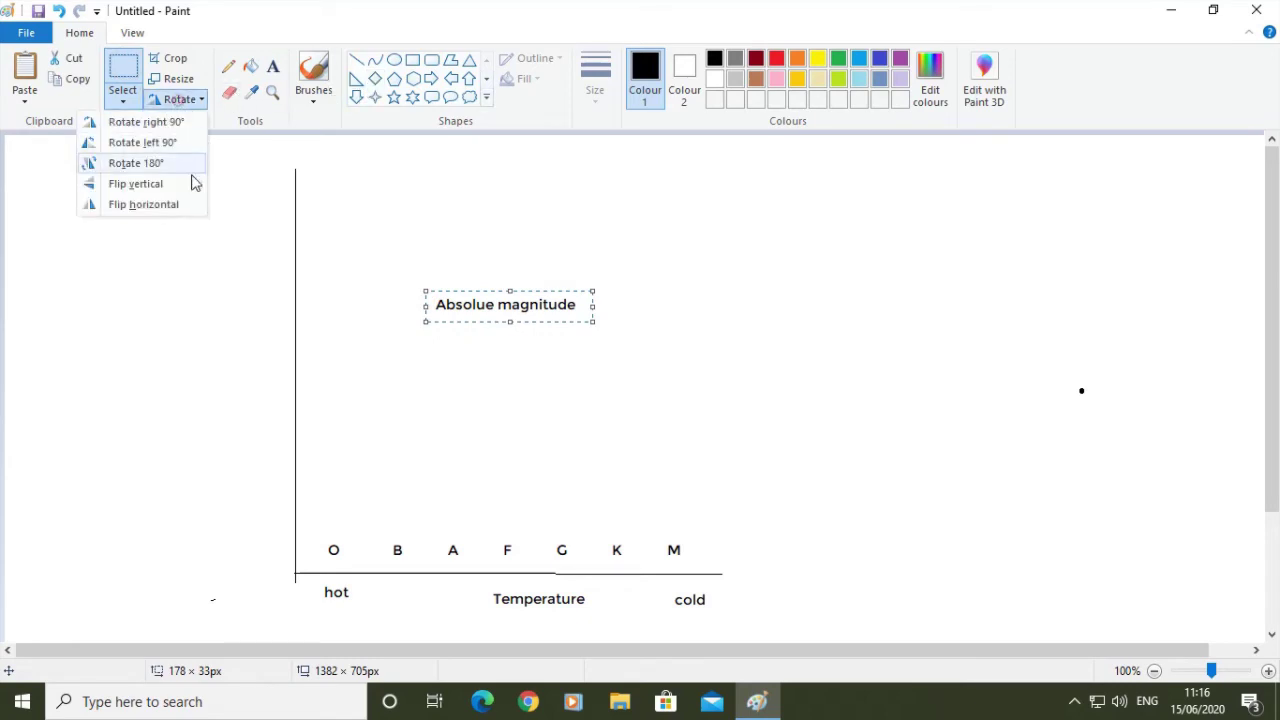
click(151, 142)
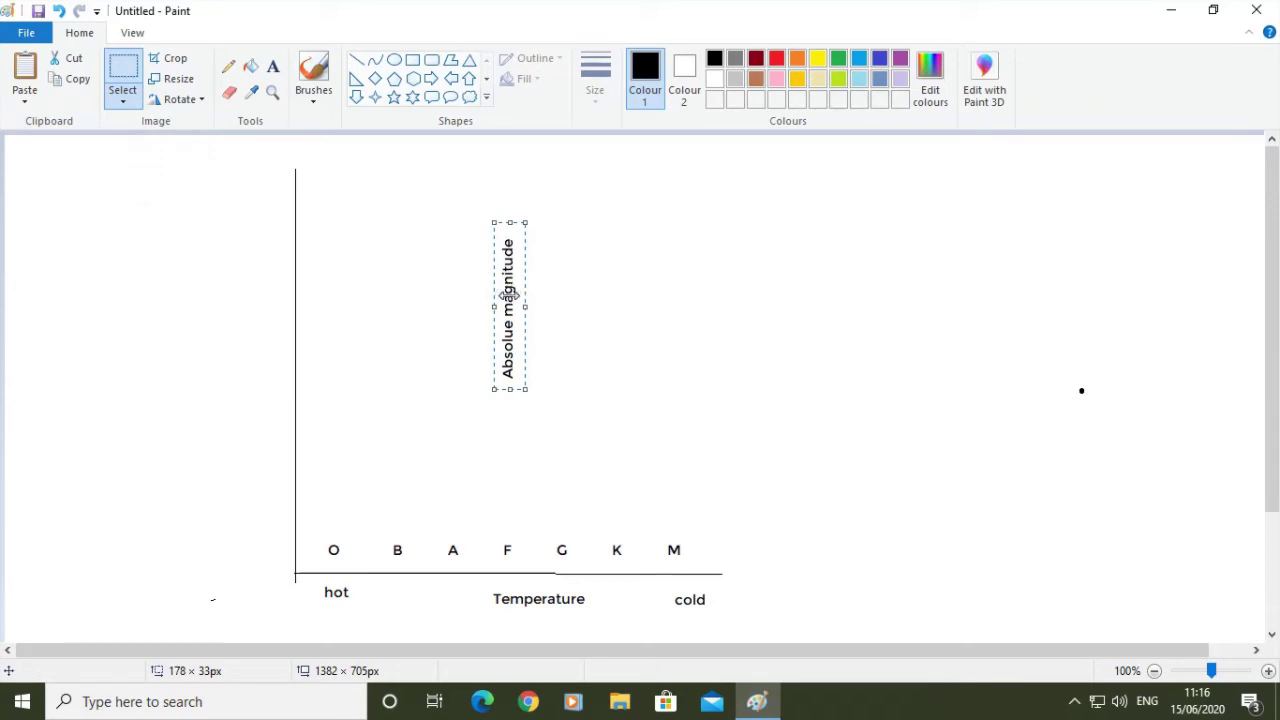
drag(508, 295, 269, 350)
click(929, 370)
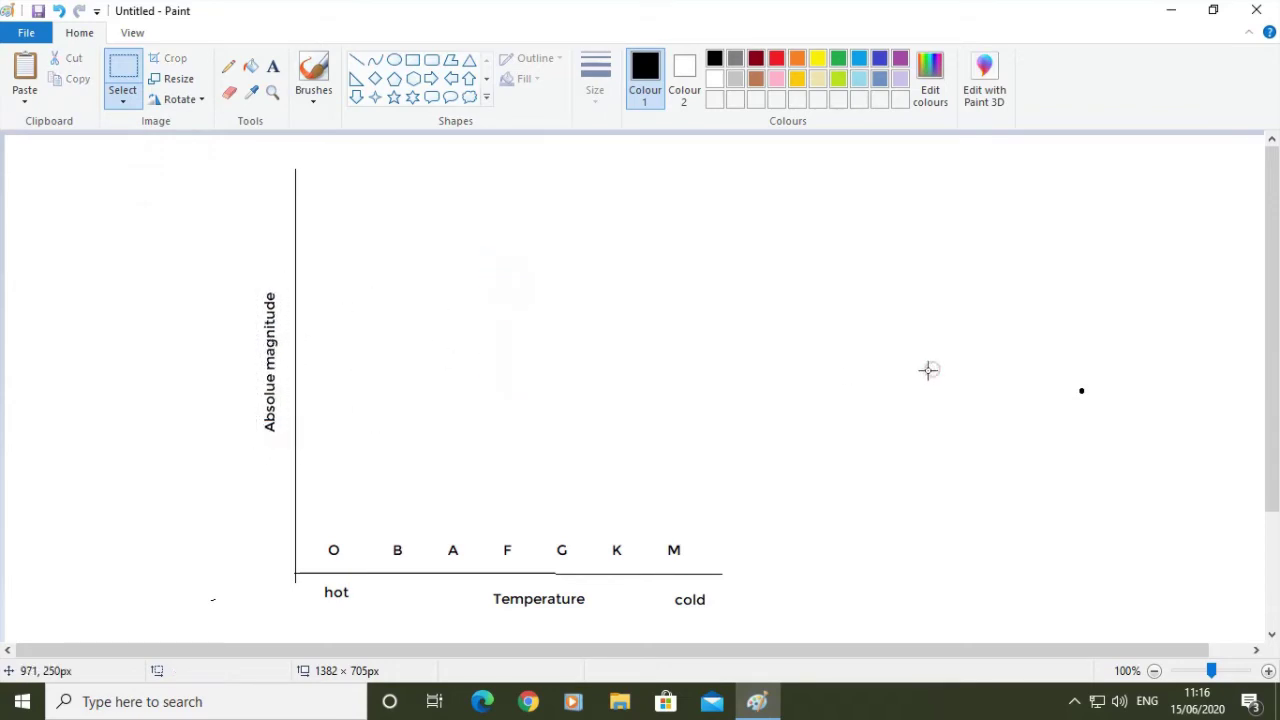
- Label the vertical axis 'Bright' at the top and 'Dim' at the bottom
click(272, 66)
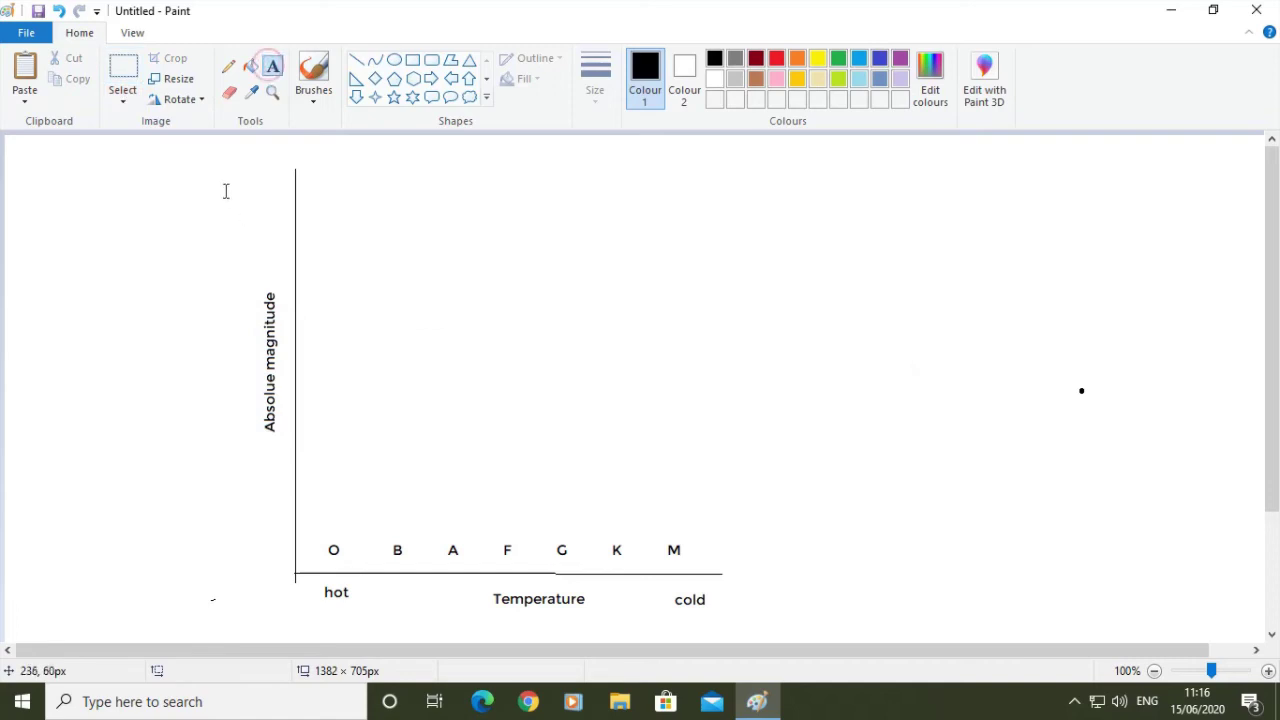
click(224, 189)
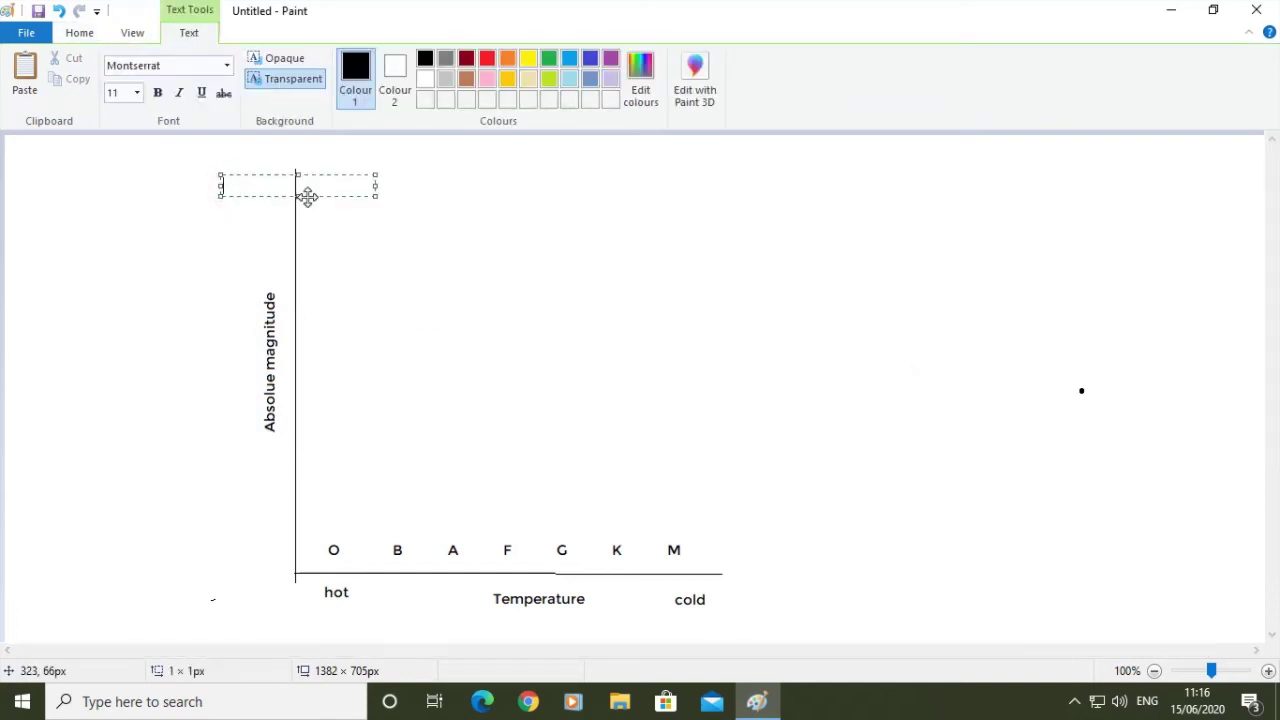
text(Bright)
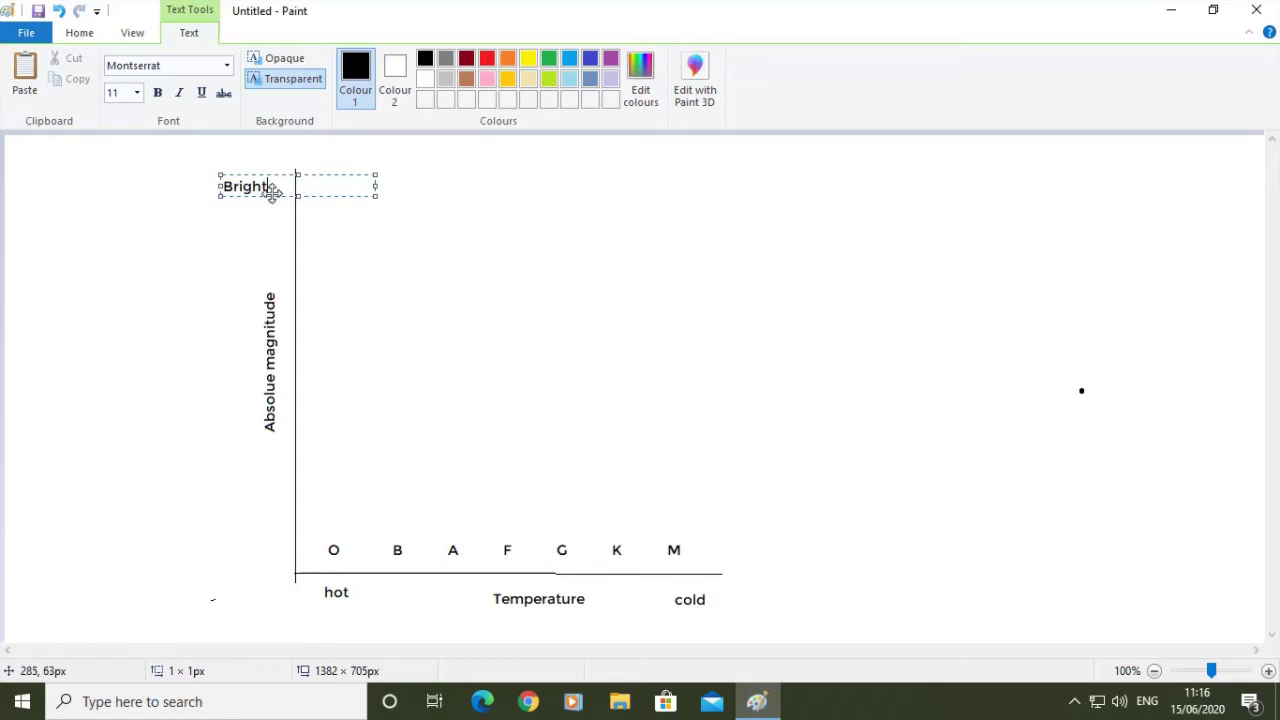
drag(281, 195, 298, 202)
click(232, 548)
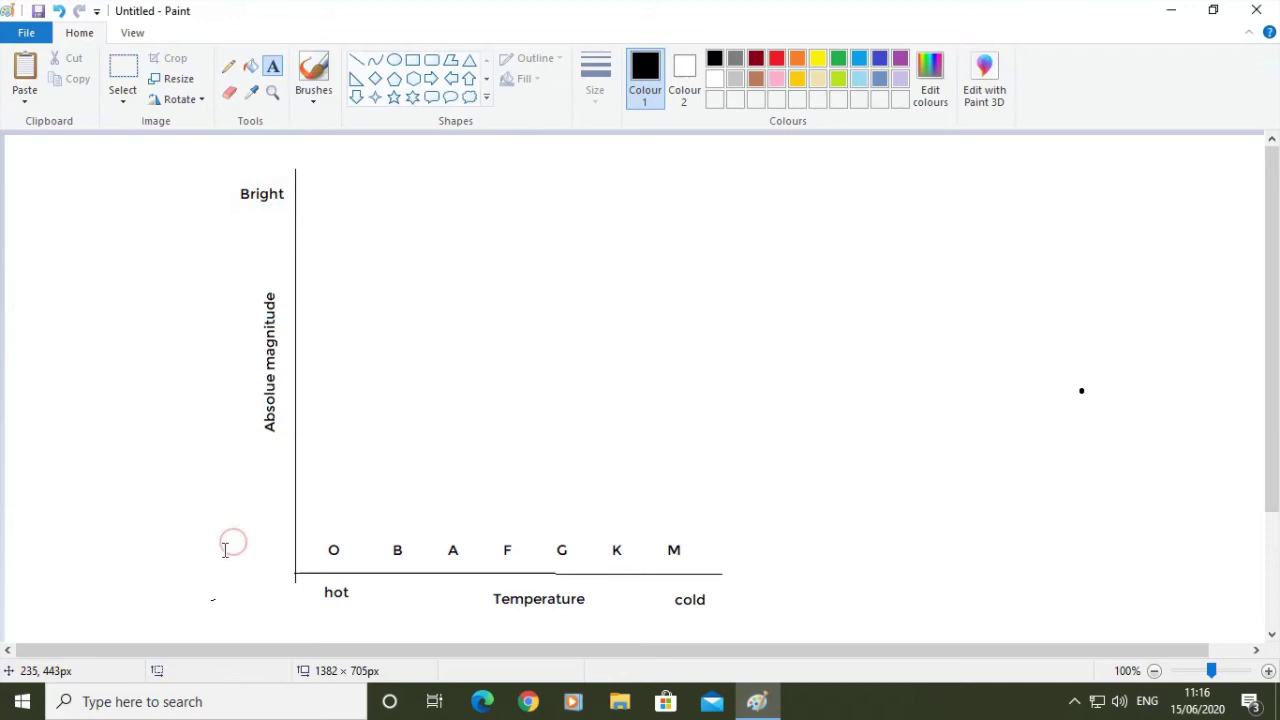
click(228, 546)
text(Dim)
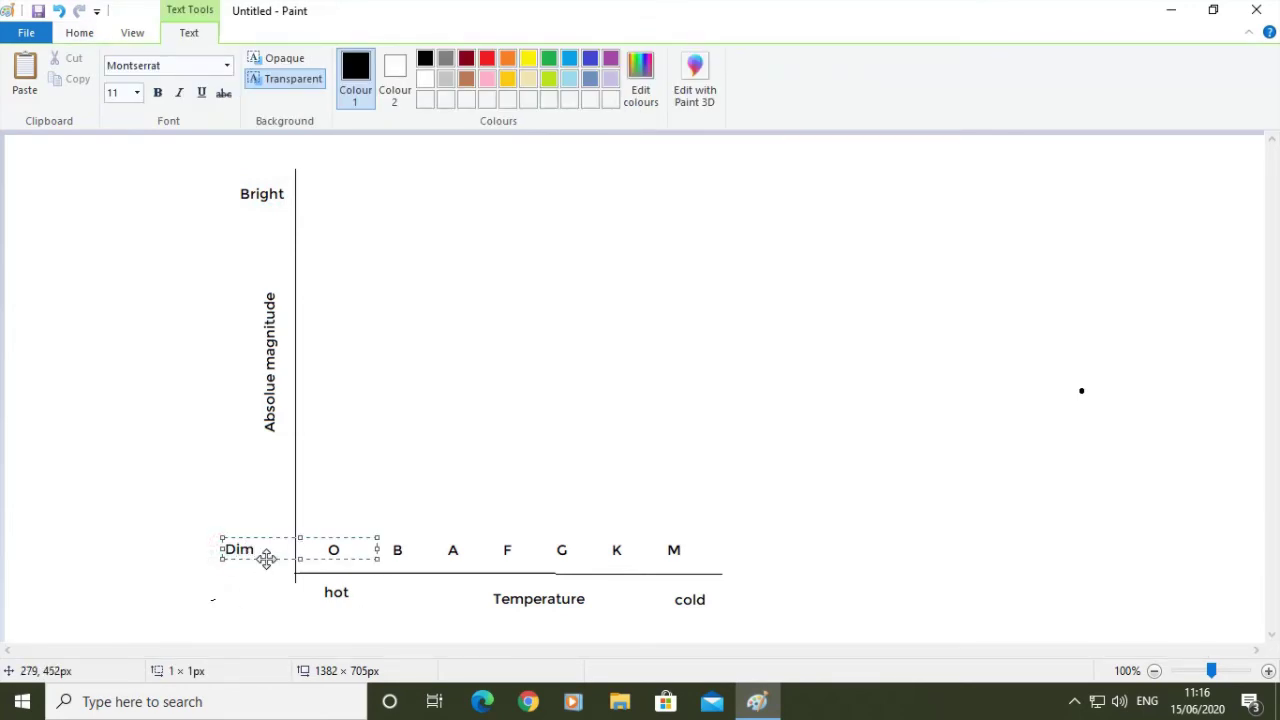
drag(266, 558, 281, 557)
click(727, 468)
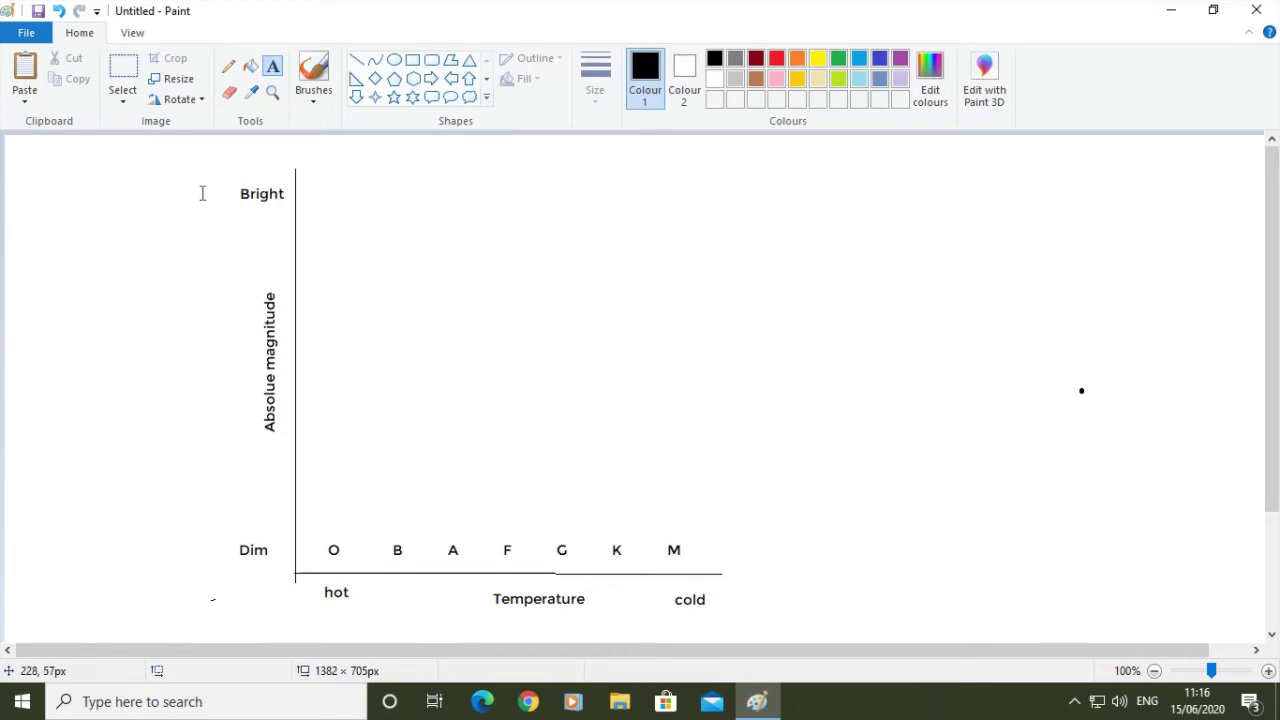
- With the basic brush, outline a diagonal main sequence band from upper left to lower right
click(313, 88)
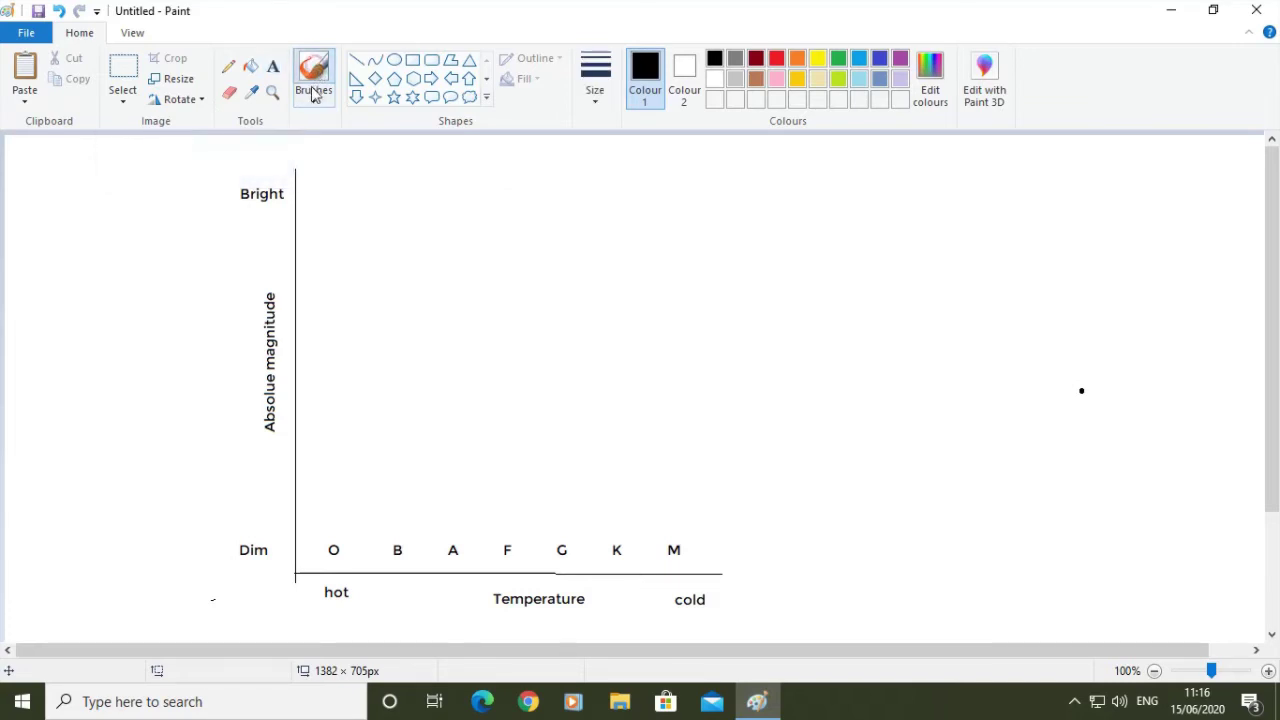
click(313, 96)
click(203, 133)
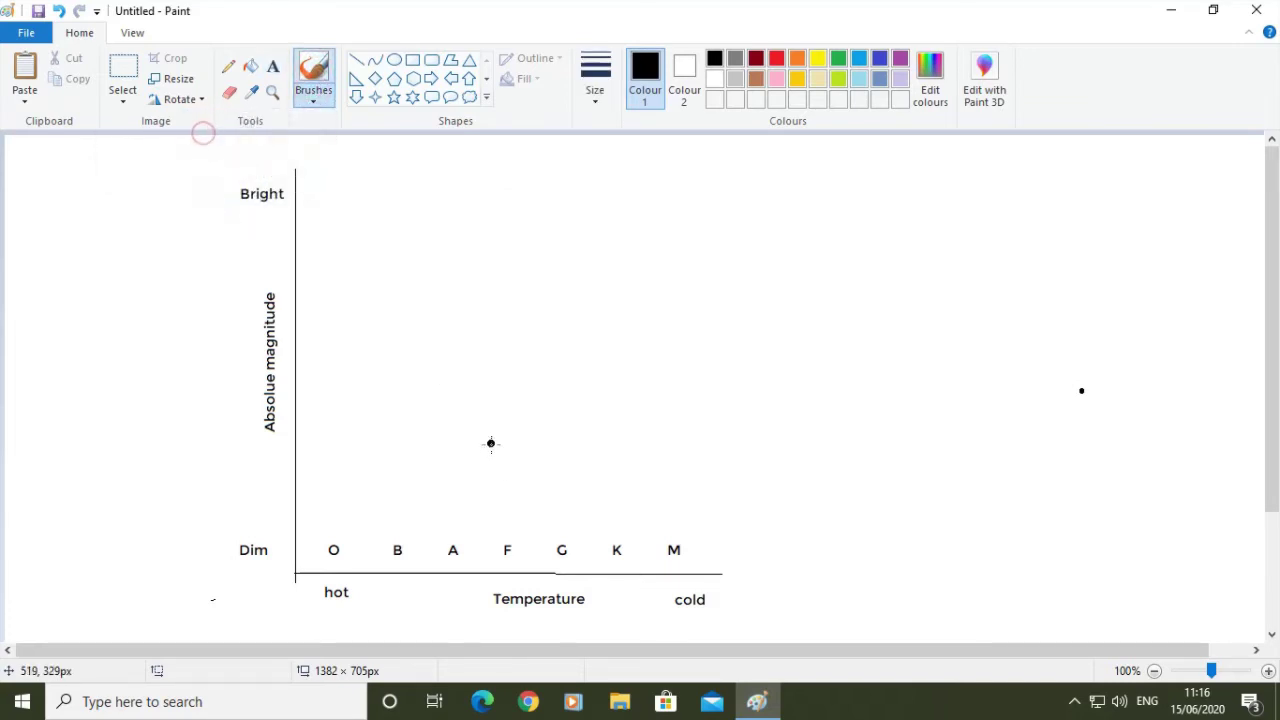
click(533, 449)
mouse_move(346, 214)
mouse_down()
mouse_move(440, 356)
mouse_move(658, 511)
mouse_move(660, 482)
mouse_move(352, 194)
mouse_up()
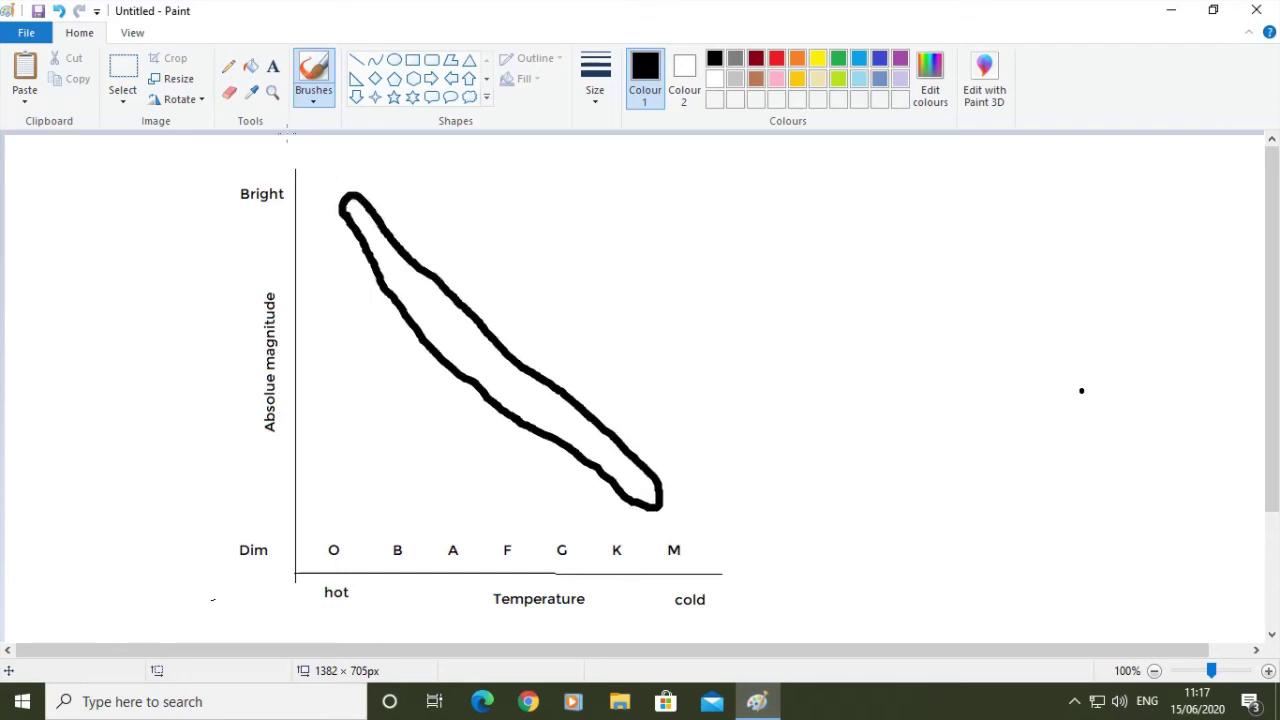
- Add a two-line 'Main sequence' label inside the band
click(272, 66)
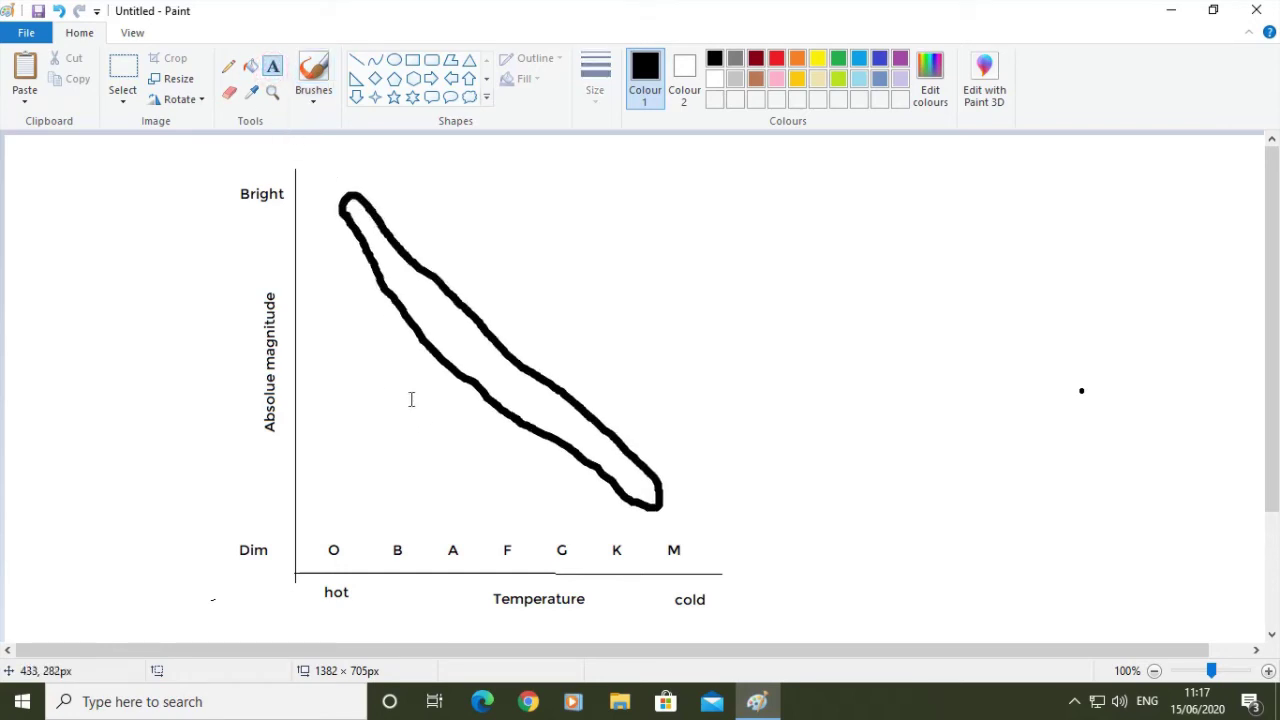
click(391, 394)
text(Mai)
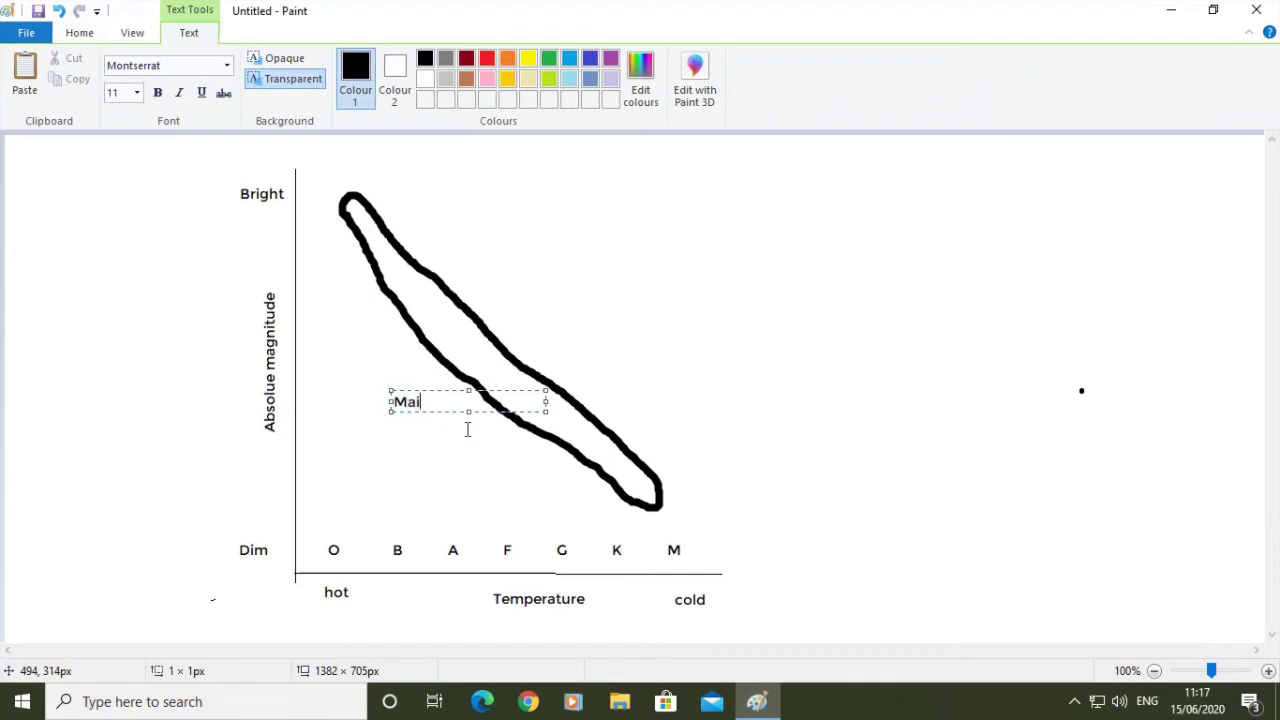
text(n)
key(Return)
text(sequence)
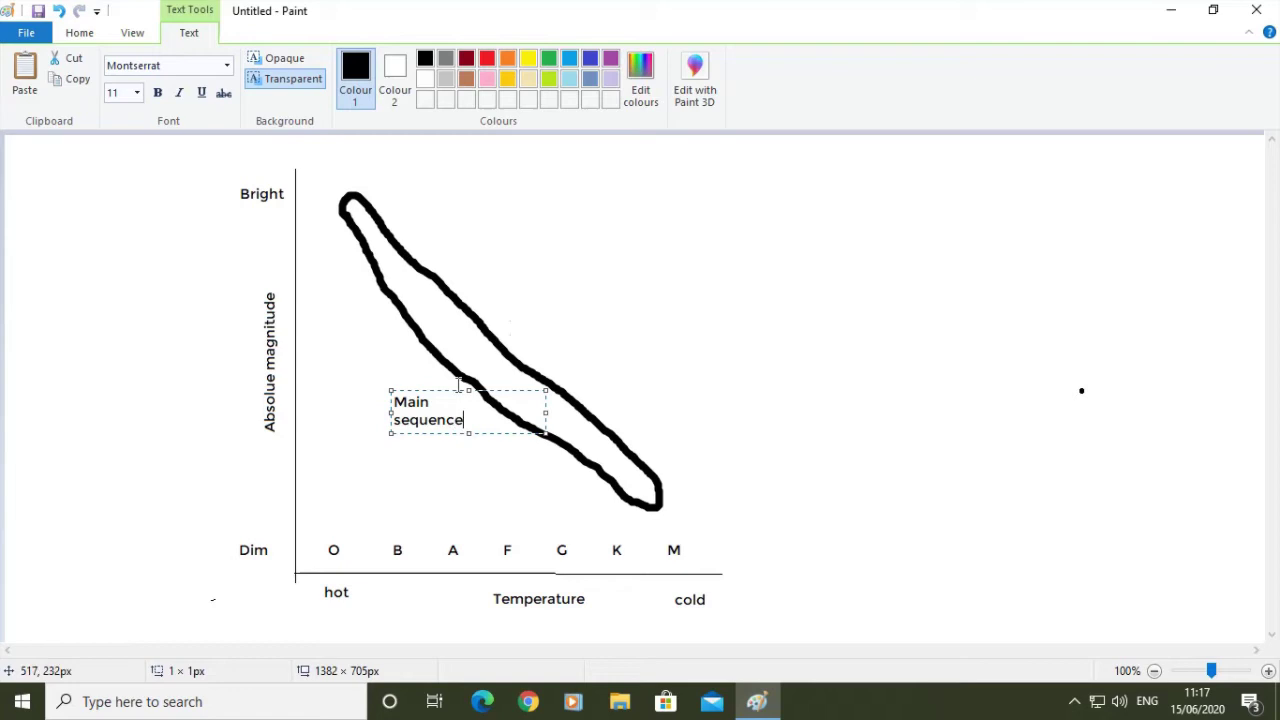
drag(491, 433, 516, 438)
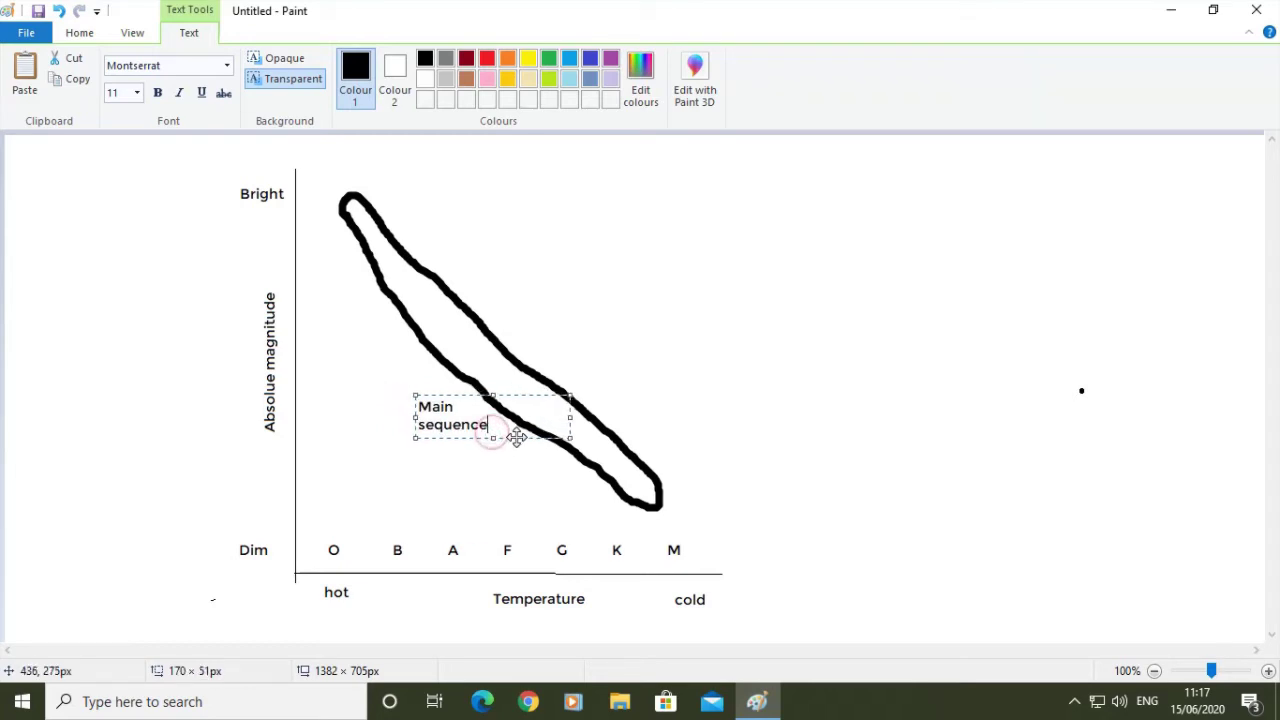
click(564, 267)
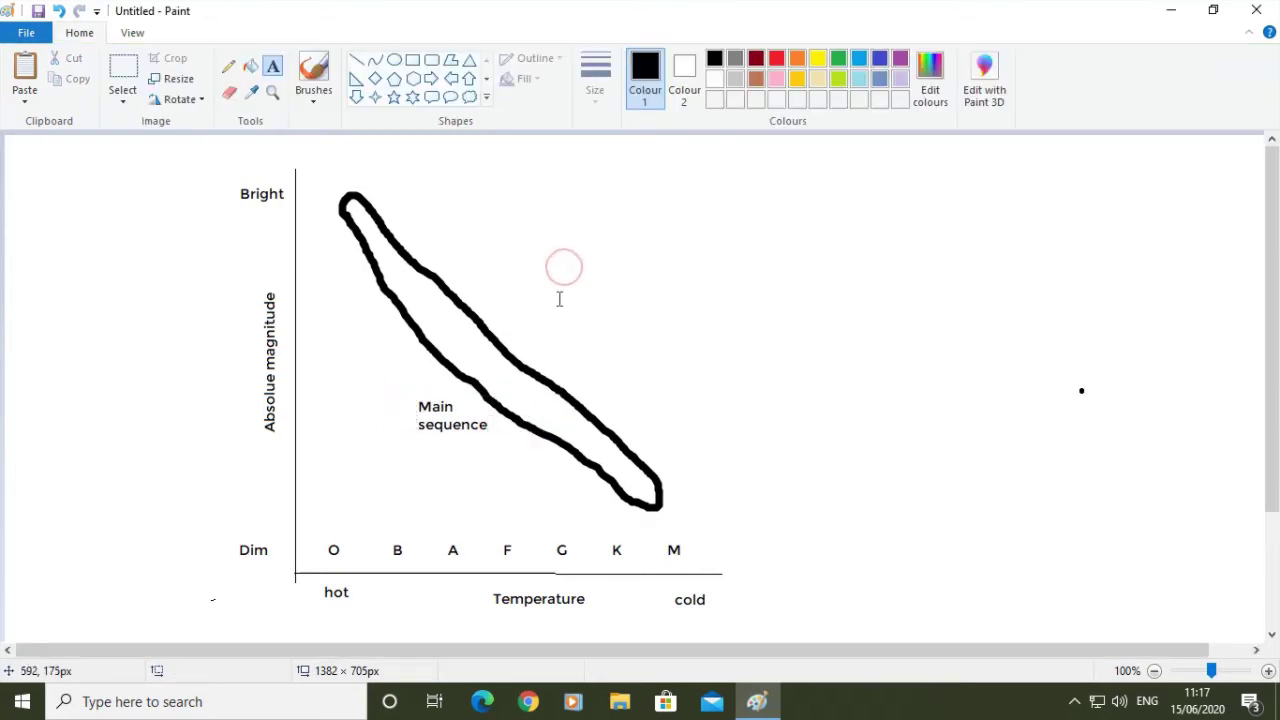
- With the basic brush, draw a small loop for the white dwarf region at lower left
click(312, 98)
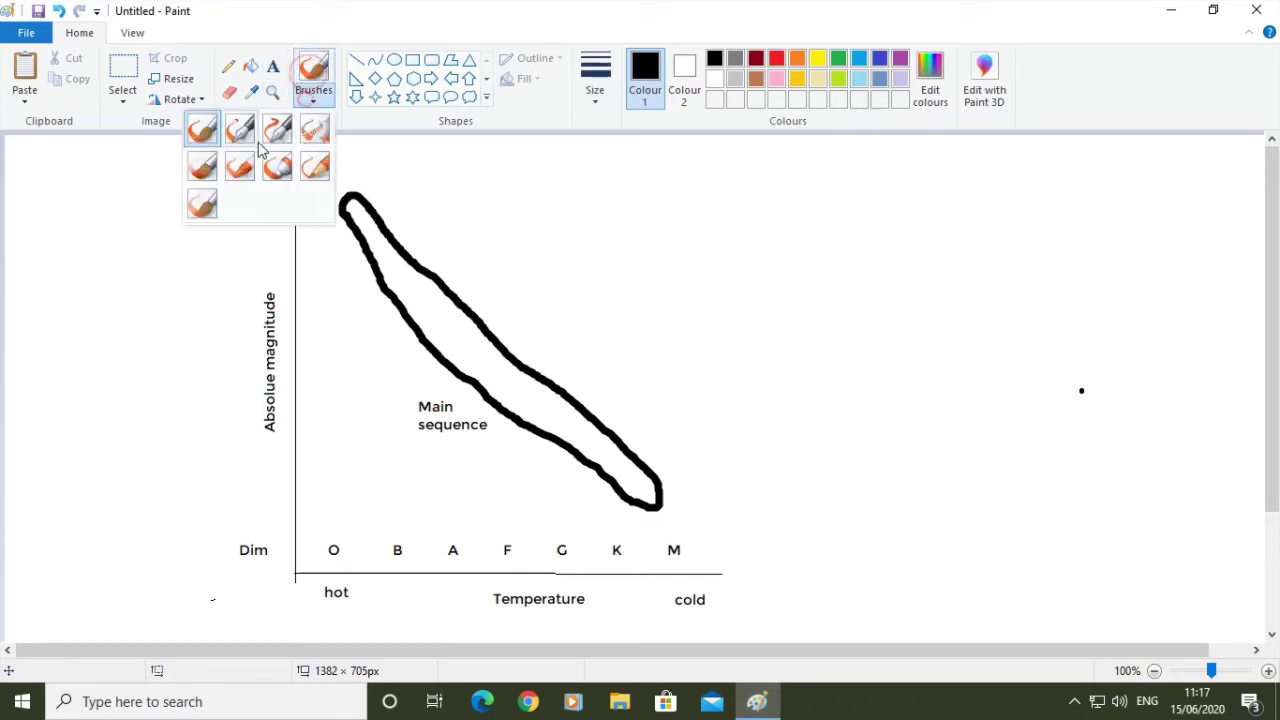
click(197, 136)
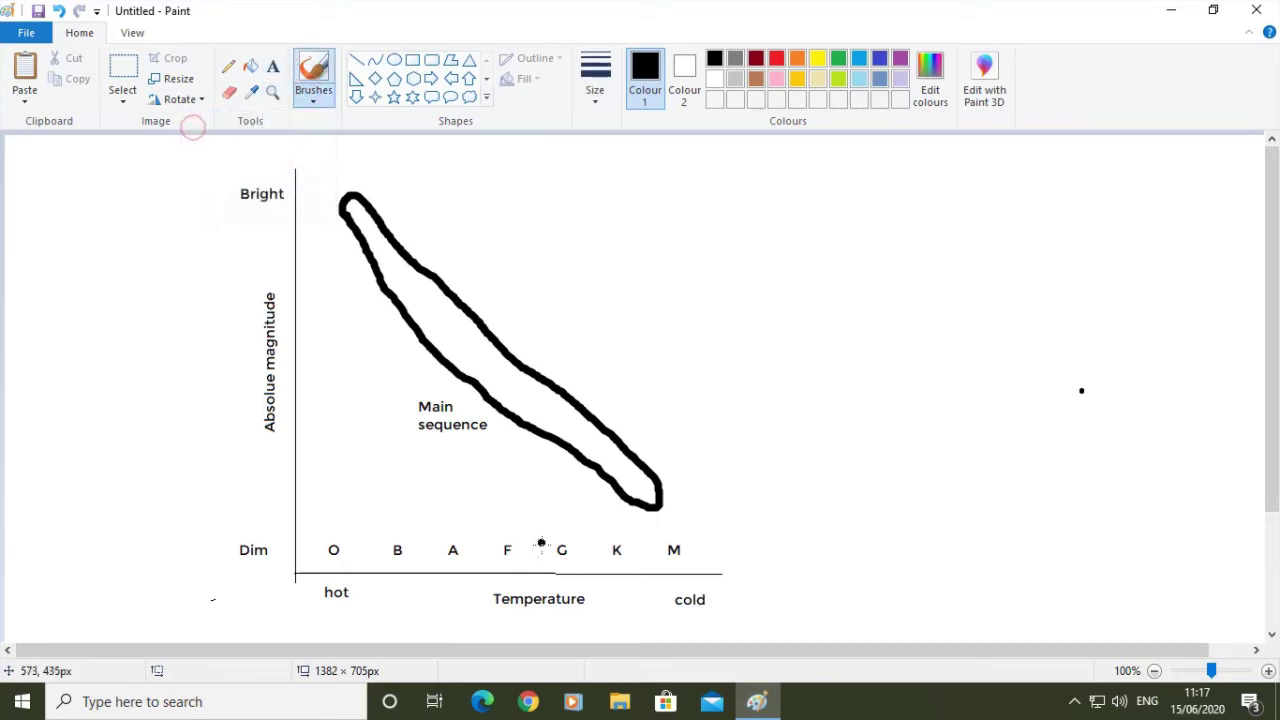
click(566, 420)
mouse_move(428, 470)
mouse_down()
mouse_move(372, 432)
mouse_move(343, 430)
mouse_move(345, 457)
mouse_move(398, 506)
mouse_move(434, 508)
mouse_move(442, 490)
mouse_up()
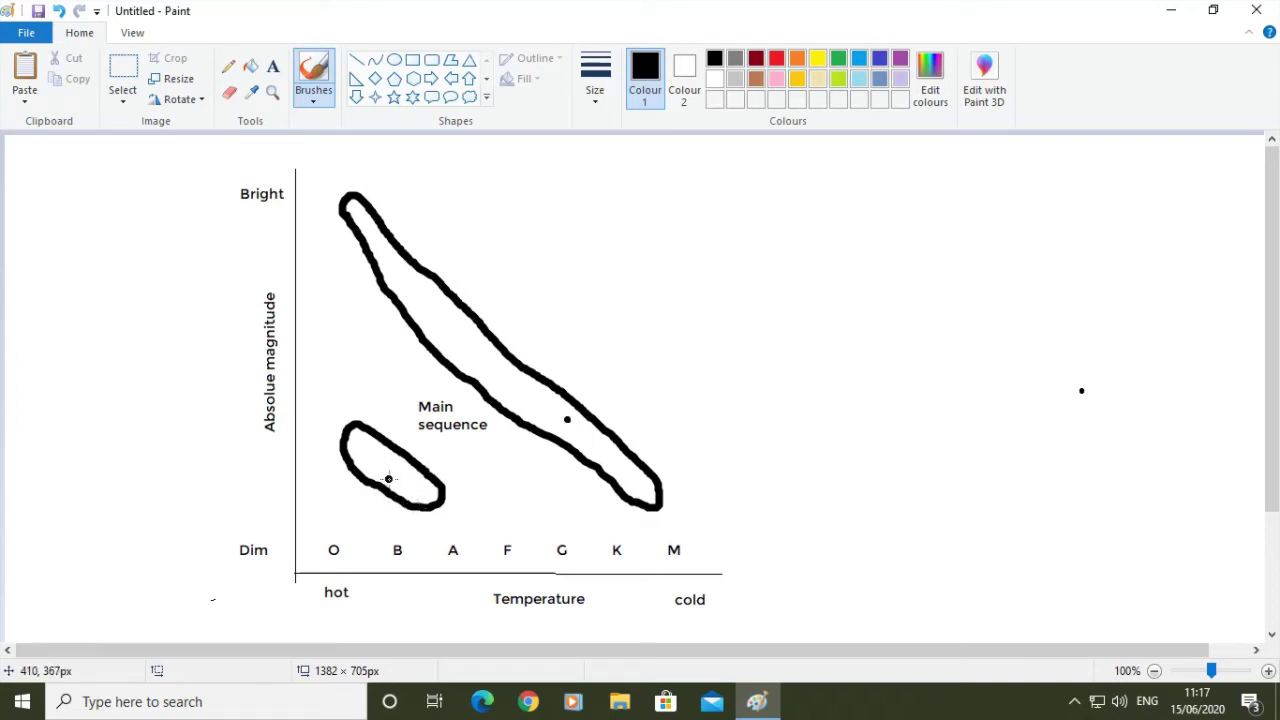
- Write the two-line label 'white dwarfs' below the loop
click(273, 66)
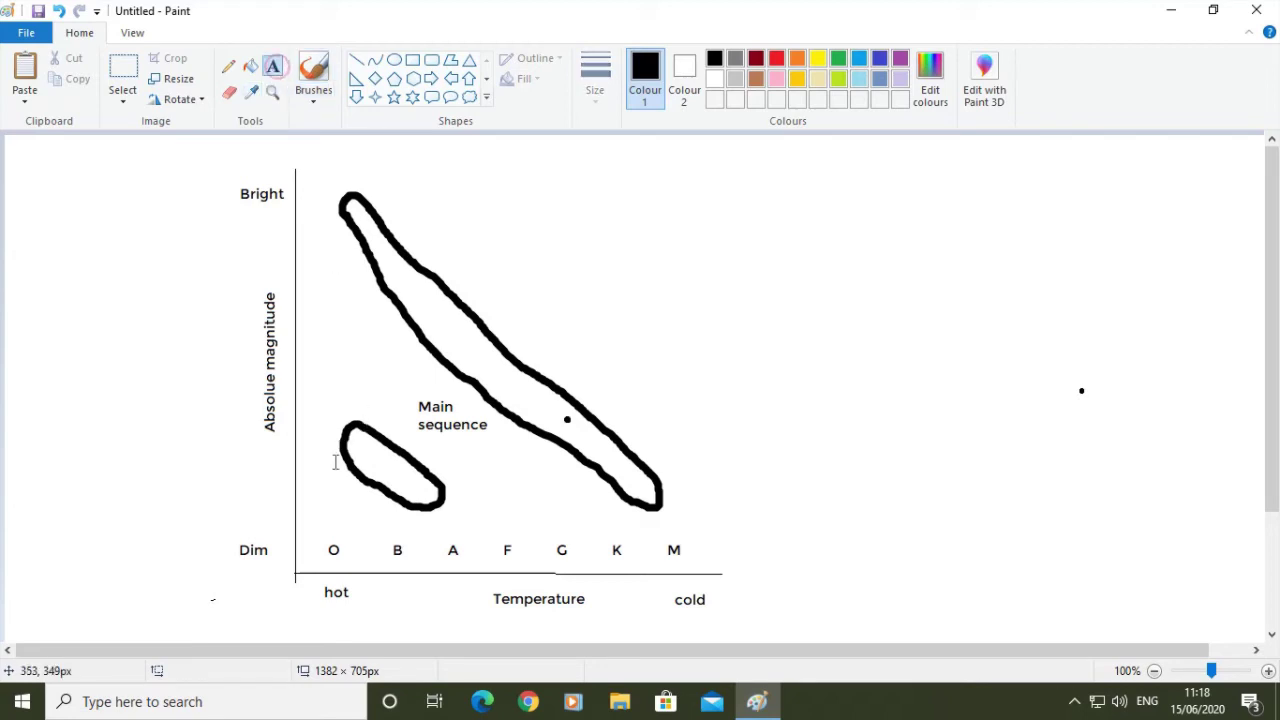
click(314, 498)
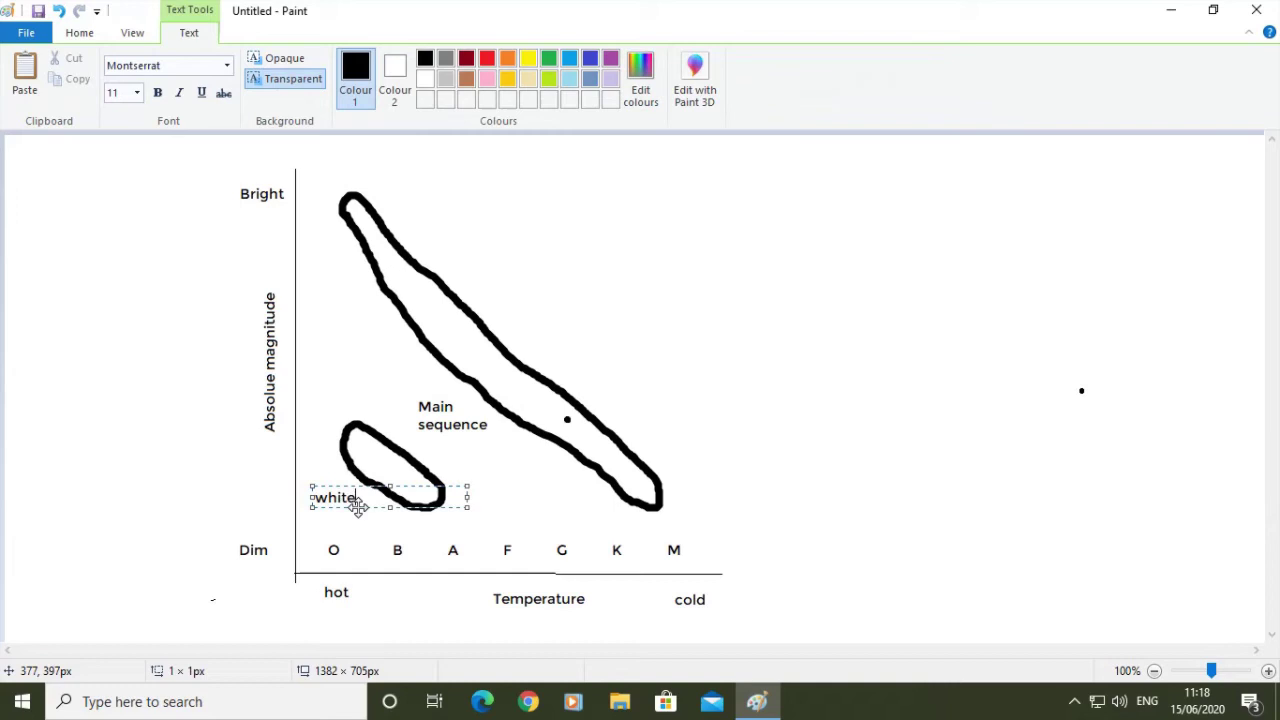
text(white)
key(Return)
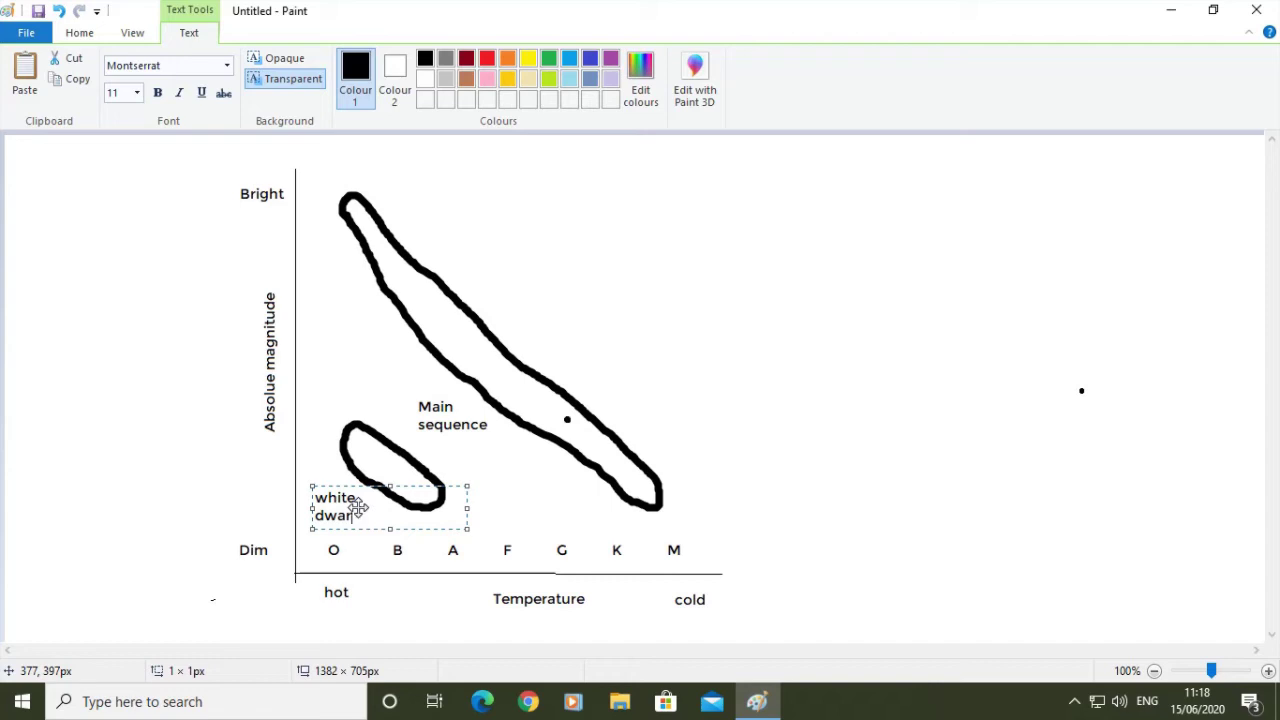
click(708, 382)
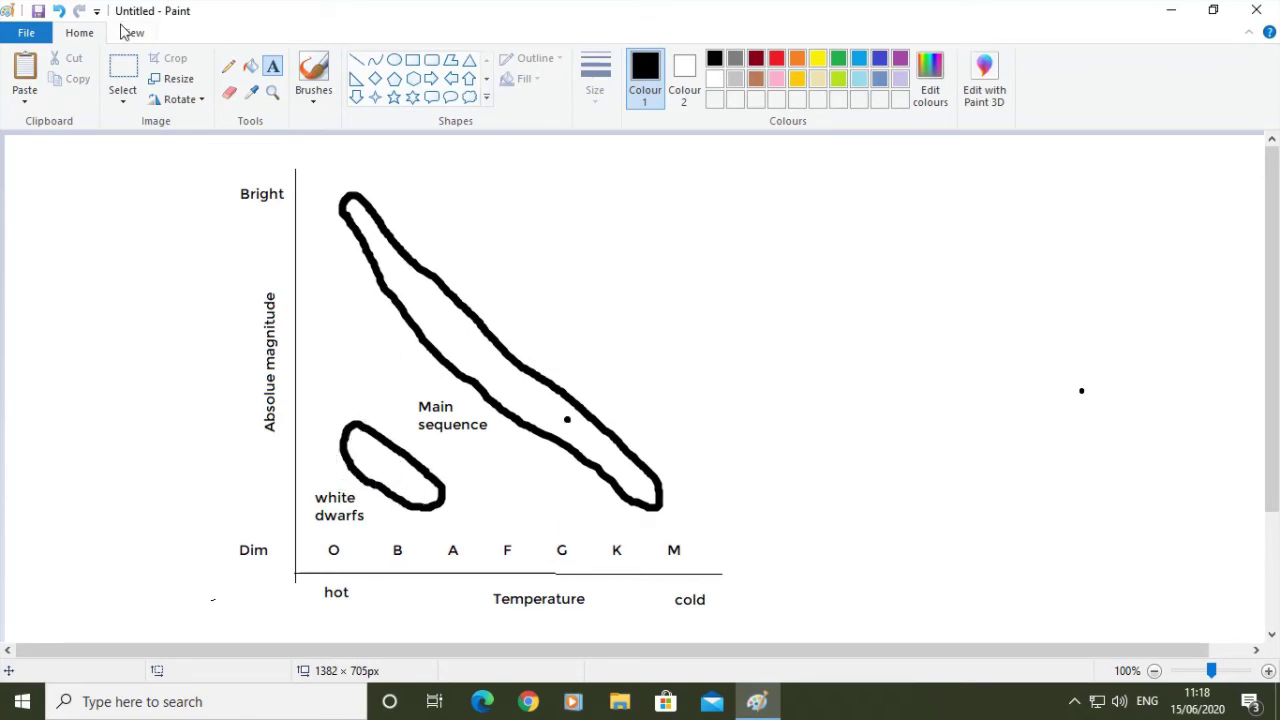
- With the basic brush, draw a loop for the giants region at upper right
click(318, 100)
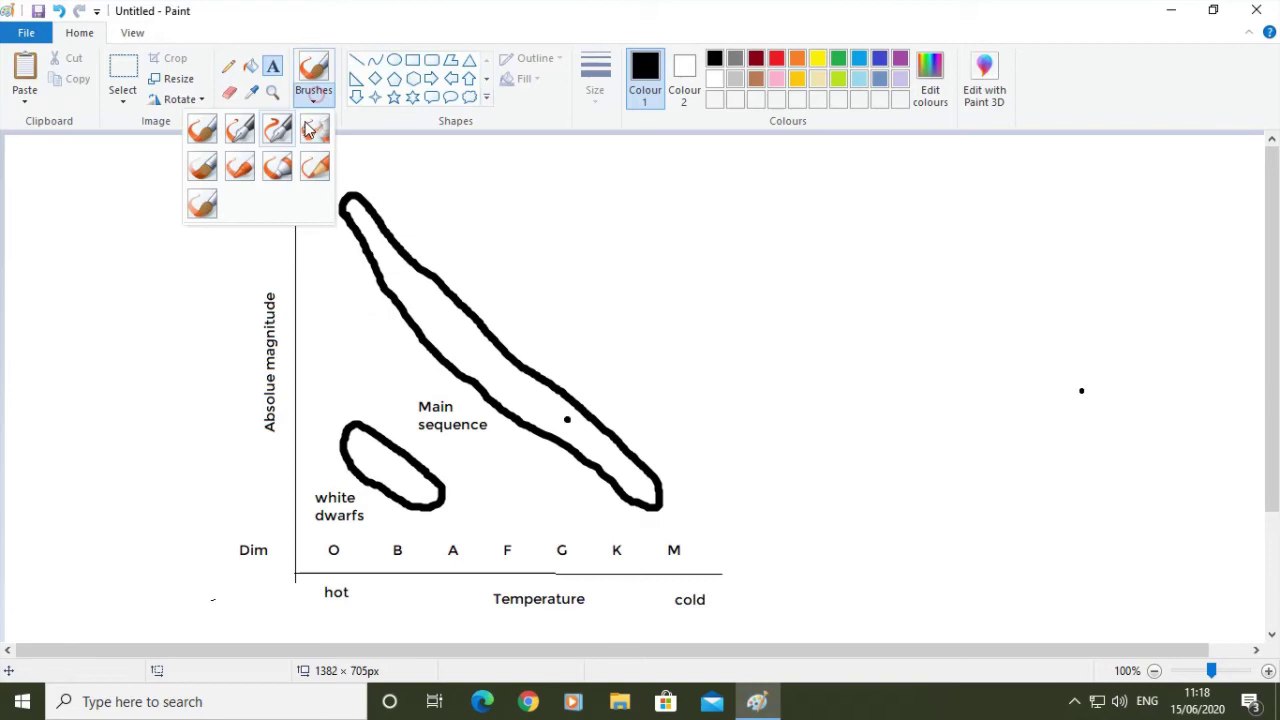
click(200, 128)
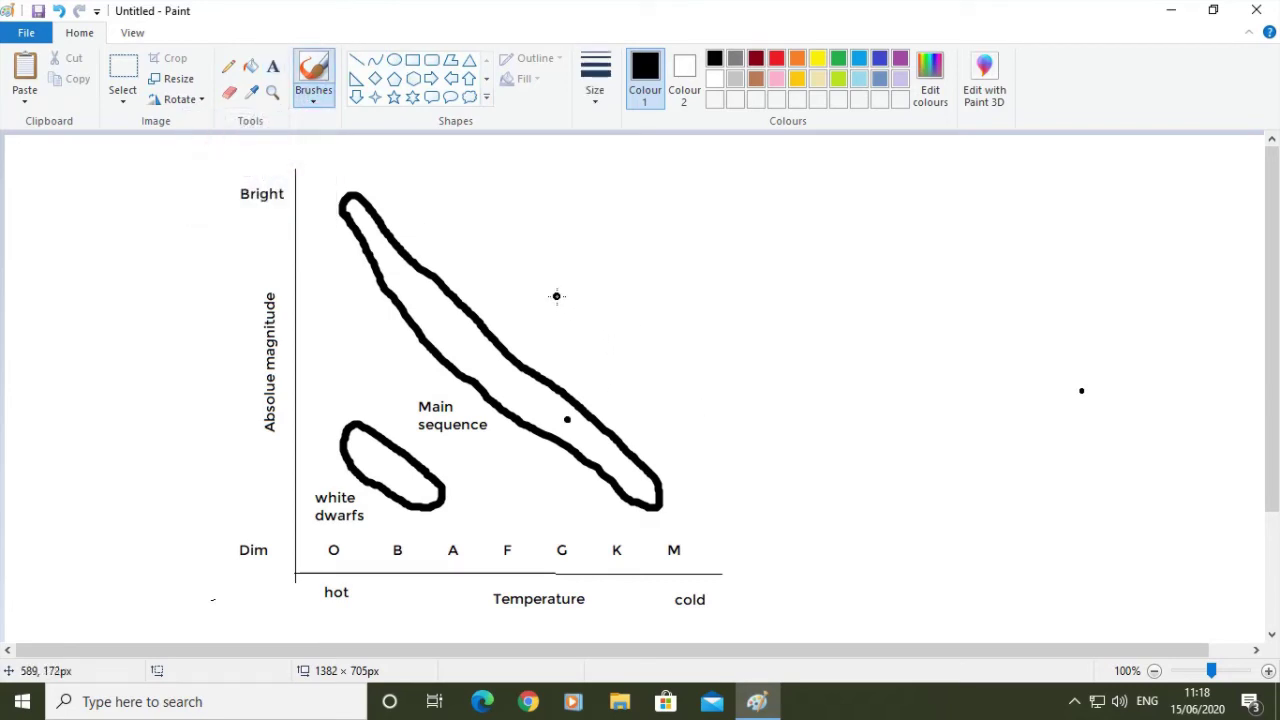
mouse_move(556, 298)
mouse_down()
mouse_move(650, 352)
mouse_move(665, 311)
mouse_move(660, 287)
mouse_move(602, 278)
mouse_move(557, 278)
mouse_move(553, 300)
mouse_up()
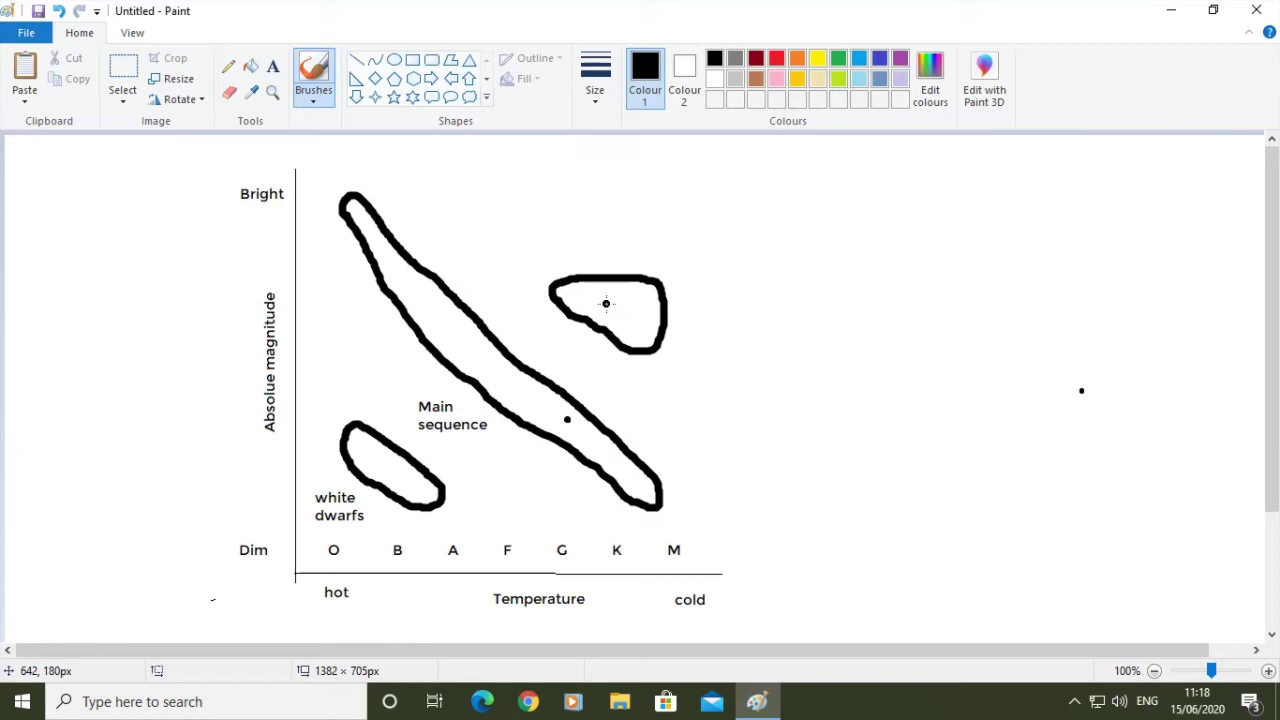
- Place a 'Giants' label inside the upper-right loop
click(272, 66)
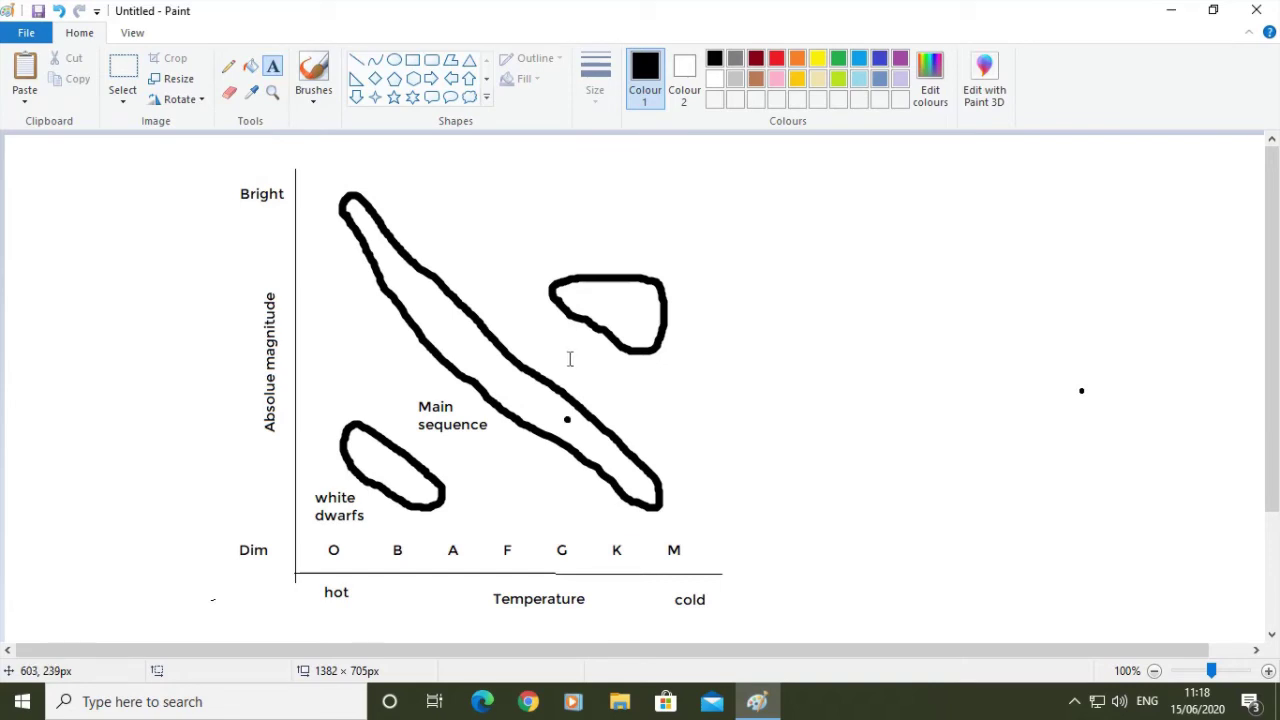
click(577, 289)
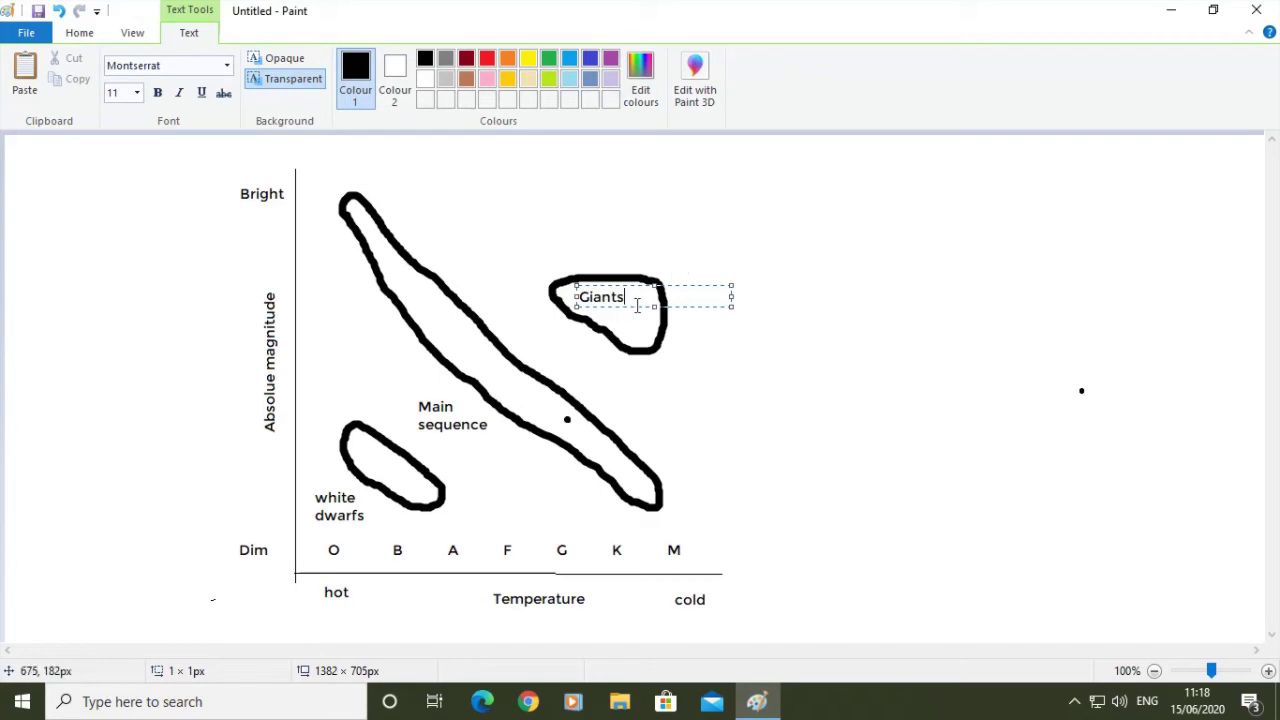
drag(646, 300, 654, 297)
click(728, 241)
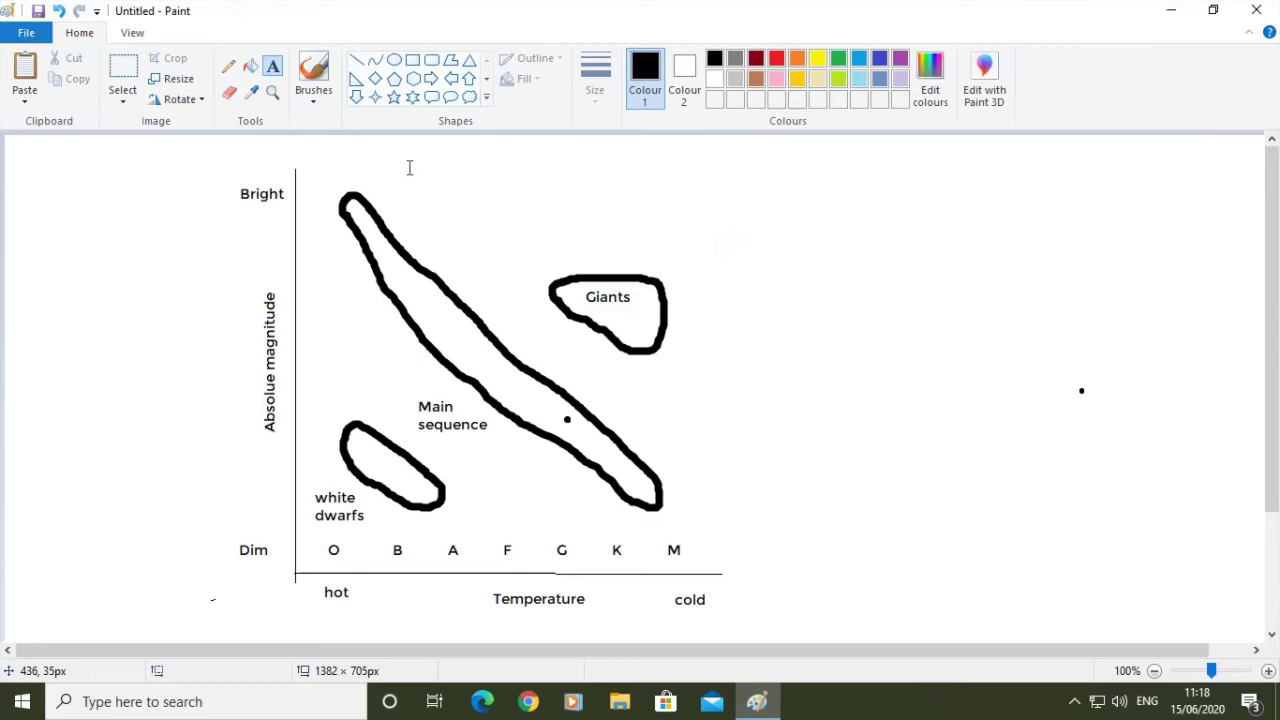
- With the basic brush, draw an elongated loop across the top for the supergiants
click(314, 100)
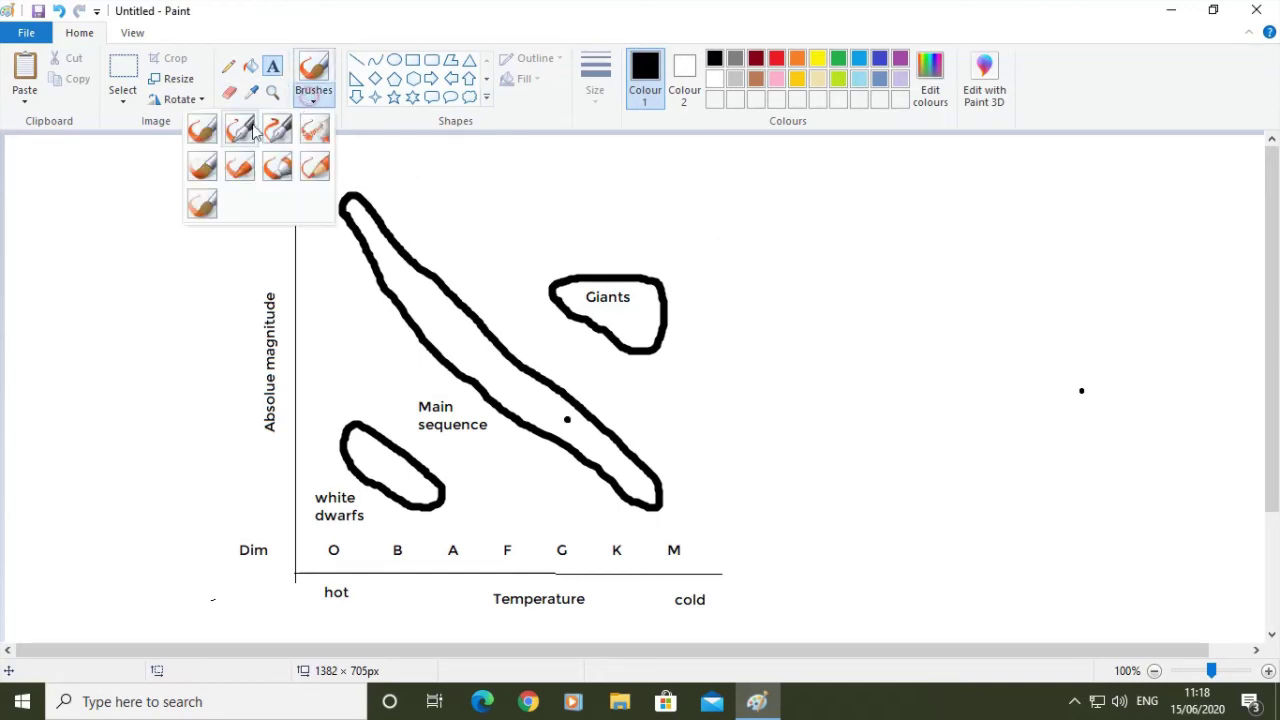
click(201, 128)
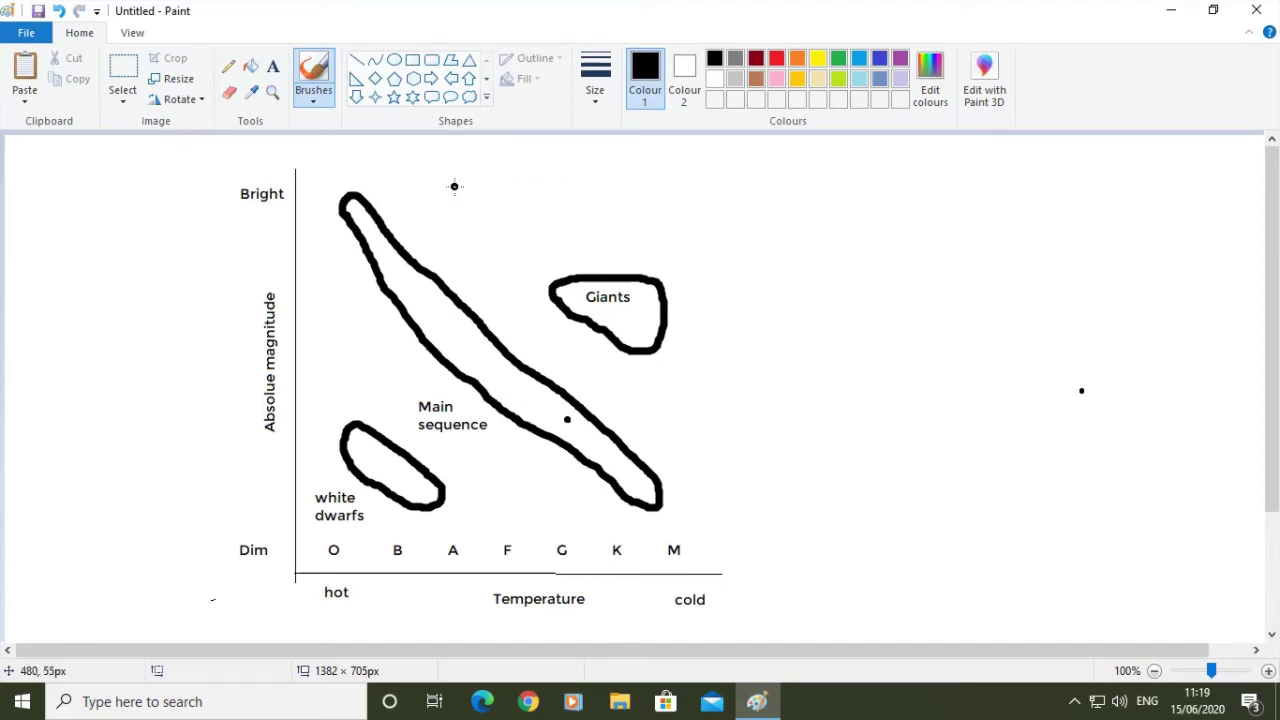
mouse_move(453, 186)
mouse_down()
mouse_move(480, 211)
mouse_move(620, 244)
mouse_move(658, 232)
mouse_move(630, 193)
mouse_move(455, 185)
mouse_up()
- Type 'Super giants' centred inside the top loop
click(273, 67)
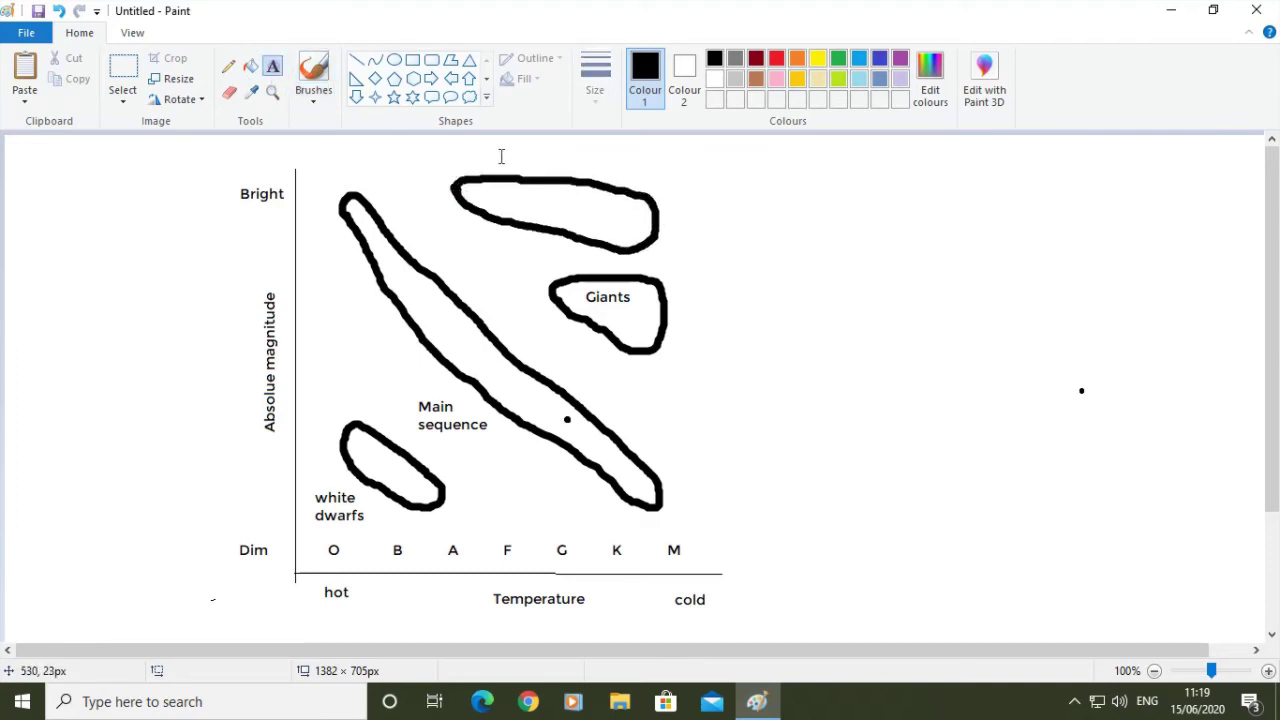
click(504, 201)
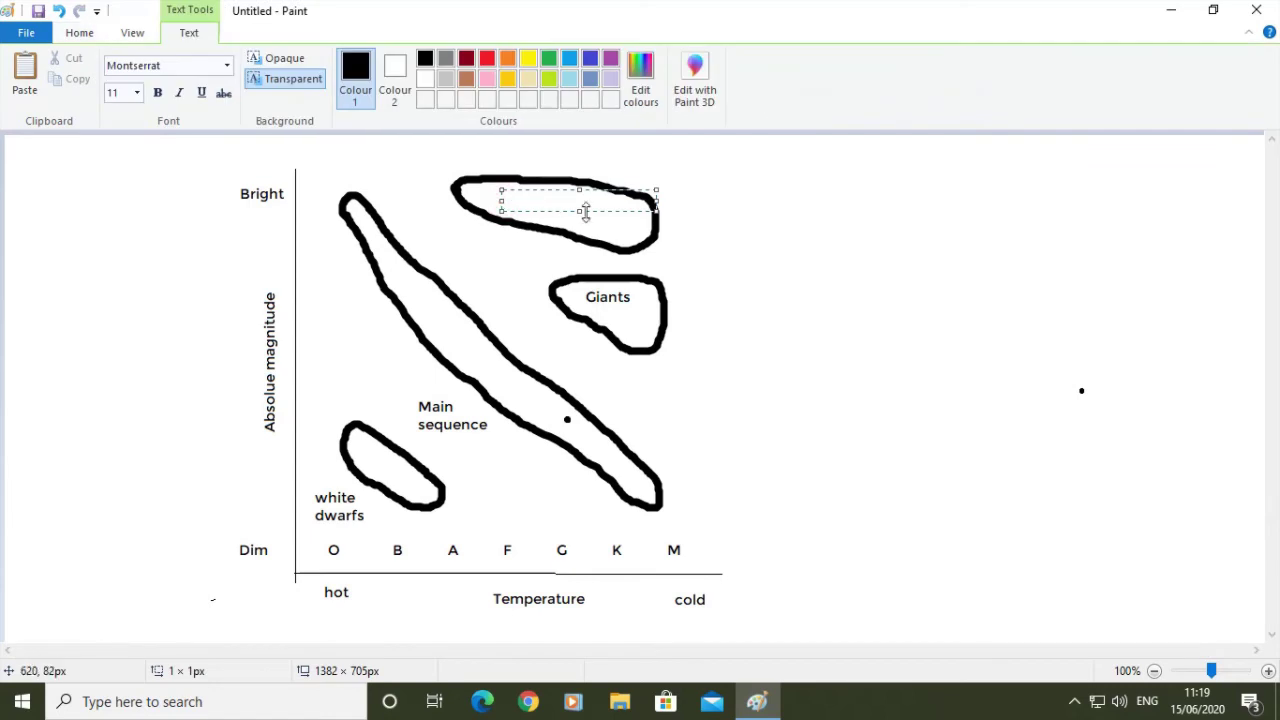
text(Super giants)
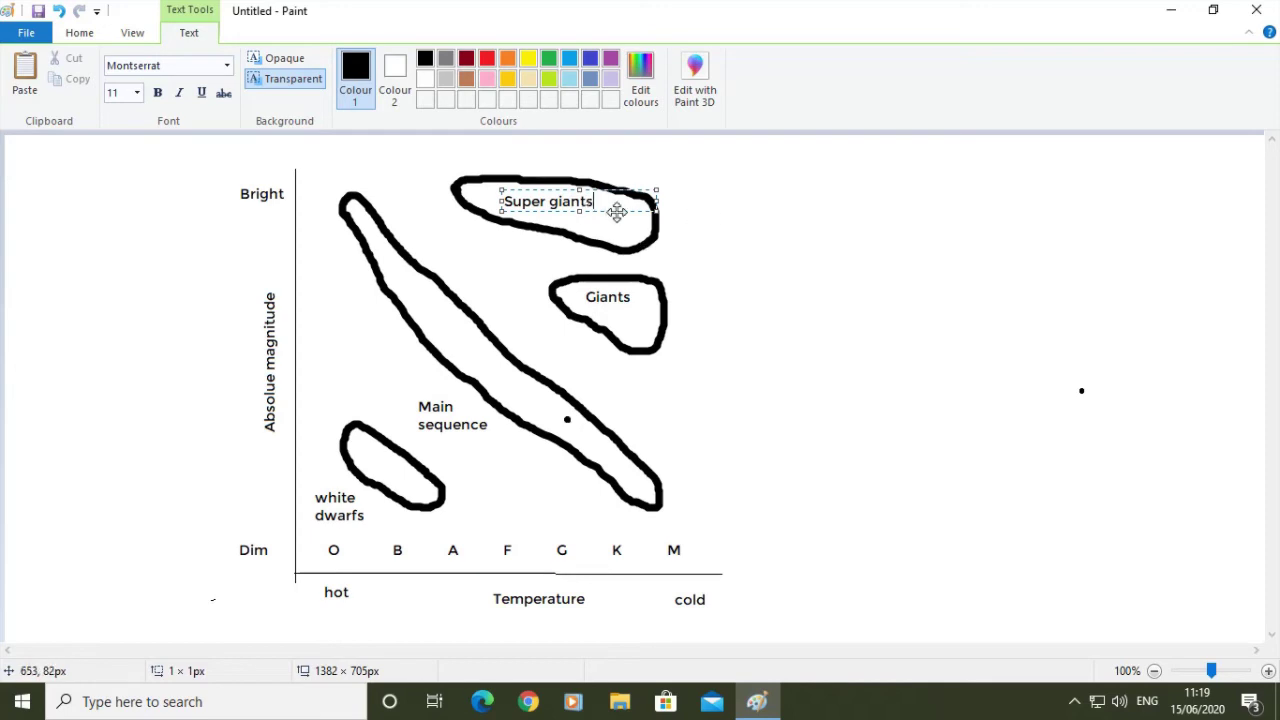
drag(616, 211, 627, 213)
click(746, 214)
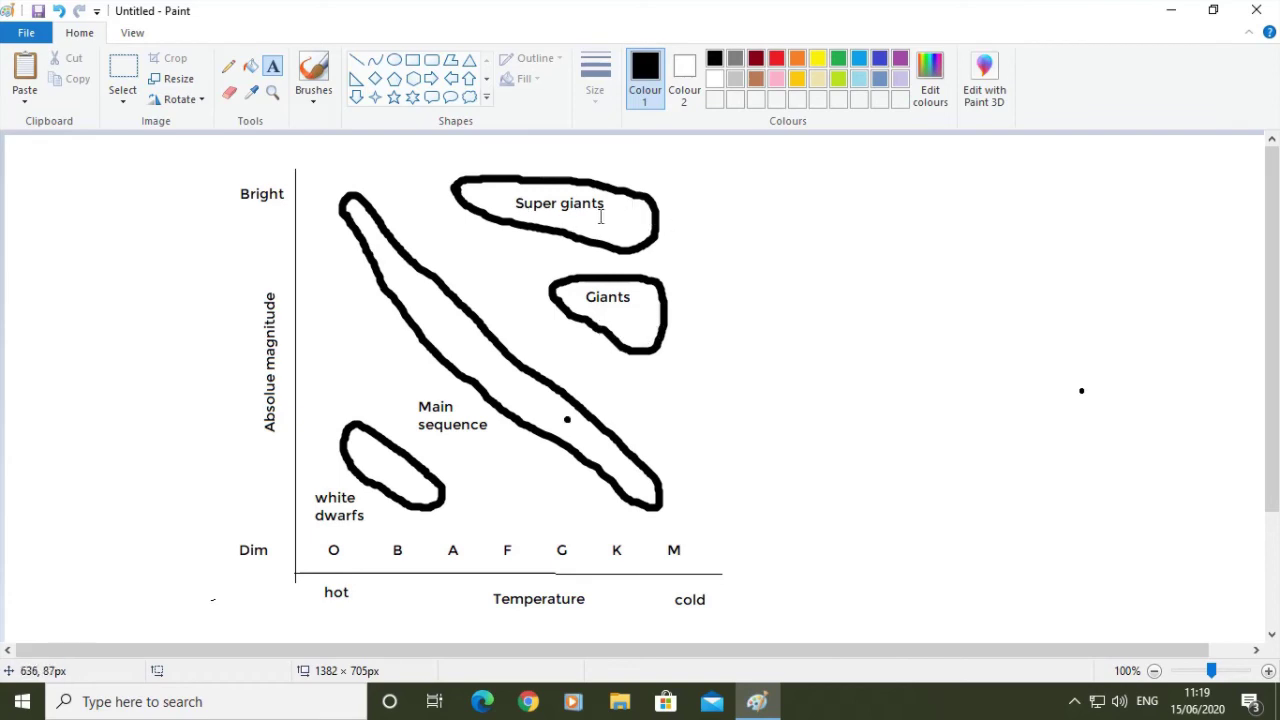
- Draw a thin red diagonal line from the white dwarfs up toward the Super giants
click(358, 66)
click(595, 78)
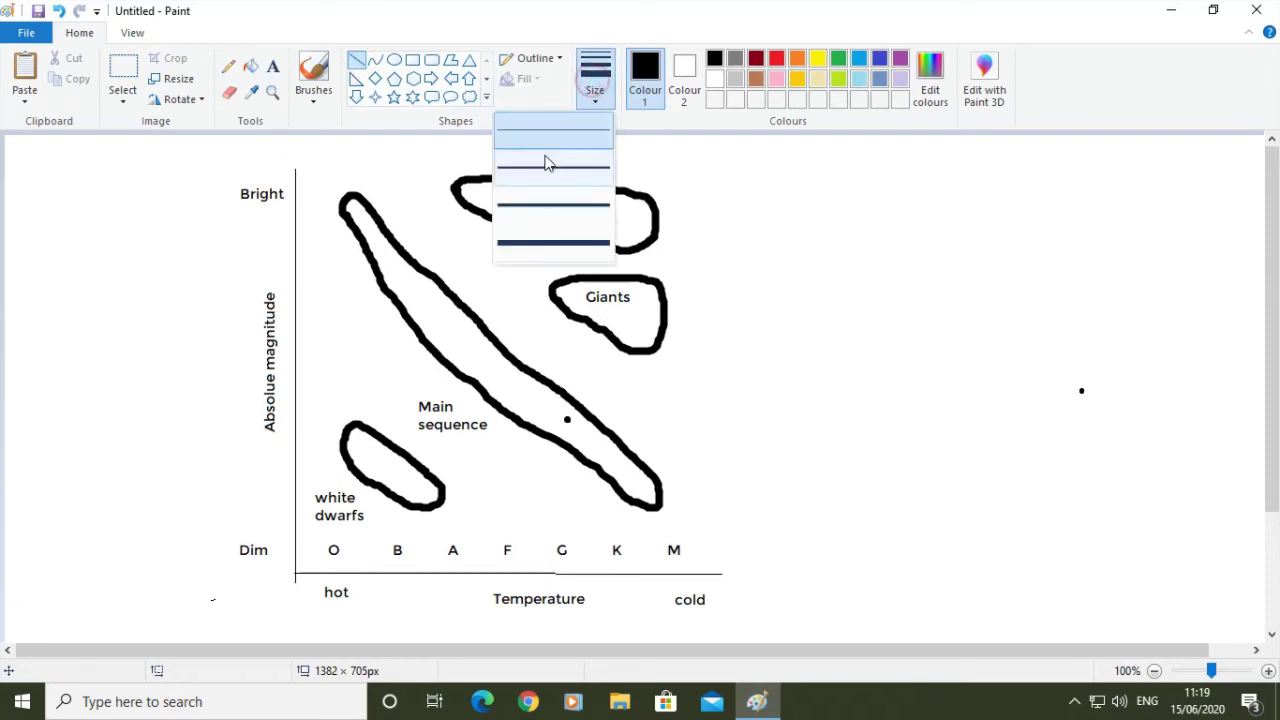
click(545, 137)
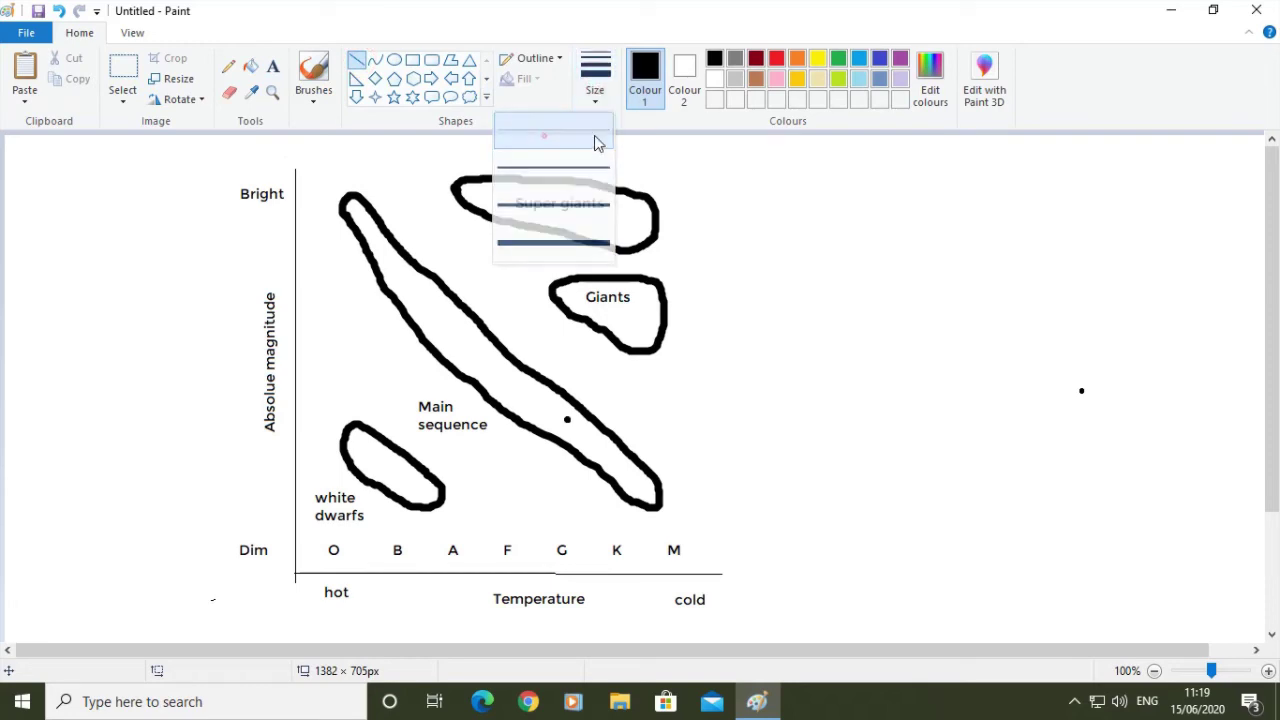
click(778, 60)
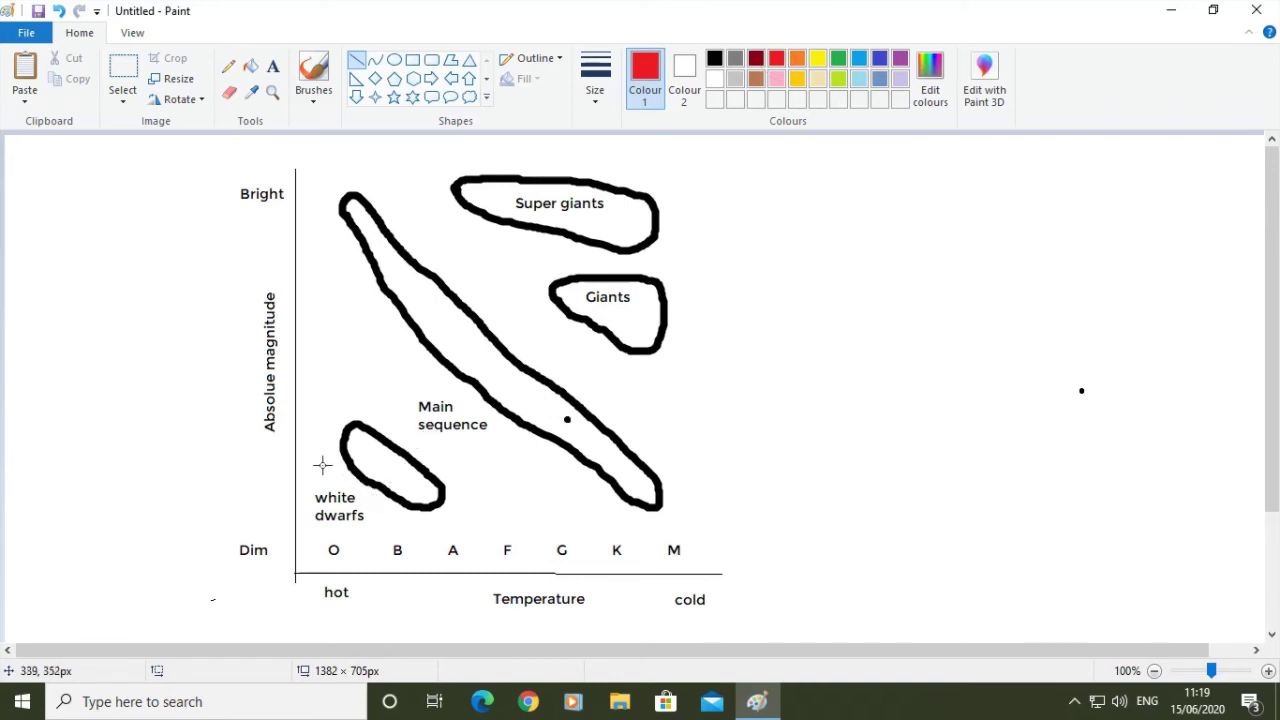
mouse_move(322, 465)
mouse_down()
mouse_move(494, 237)
mouse_move(477, 237)
mouse_move(497, 246)
mouse_move(482, 244)
mouse_move(486, 271)
mouse_up()
click(465, 238)
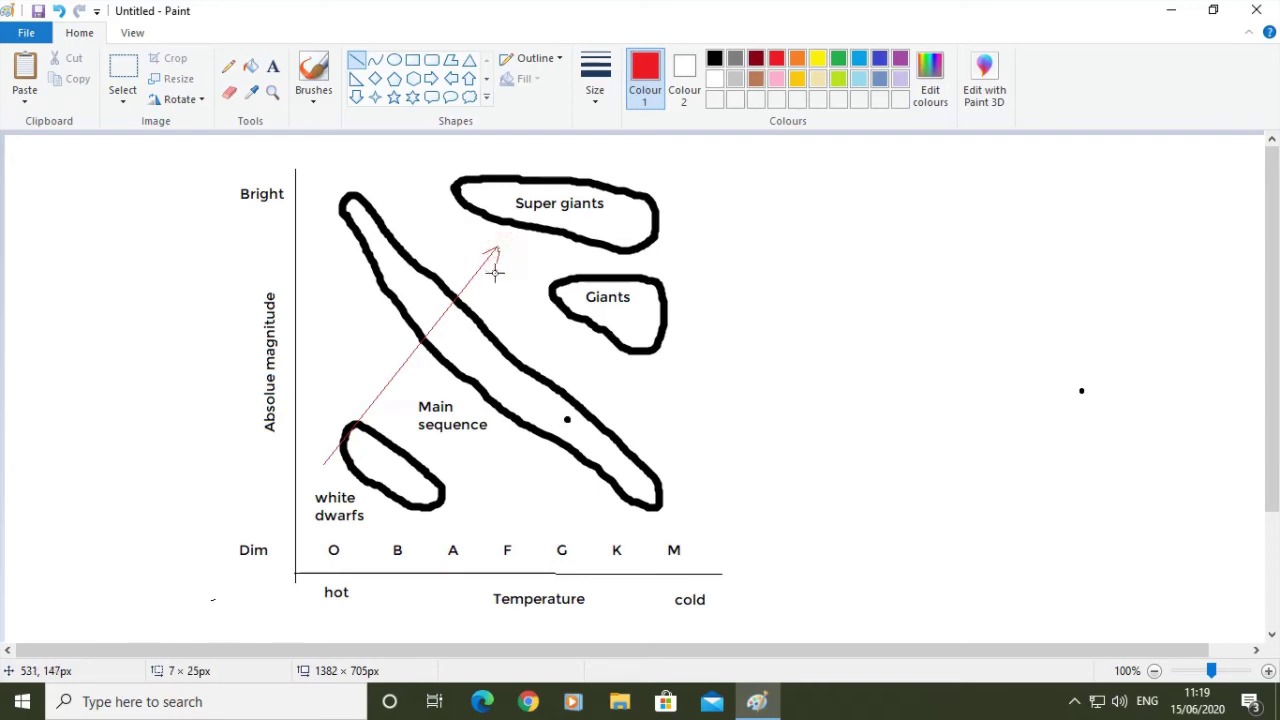
- Add a red 'size' label just left of the first red arrow
click(874, 260)
click(272, 66)
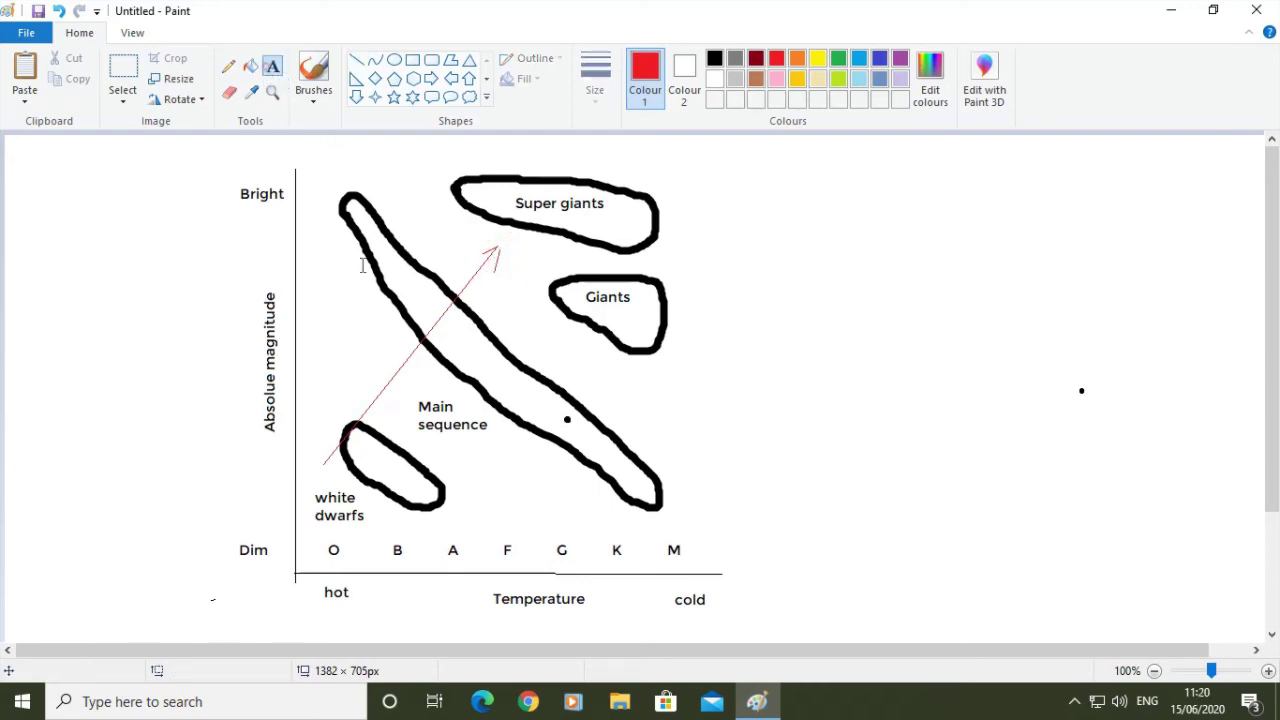
click(327, 349)
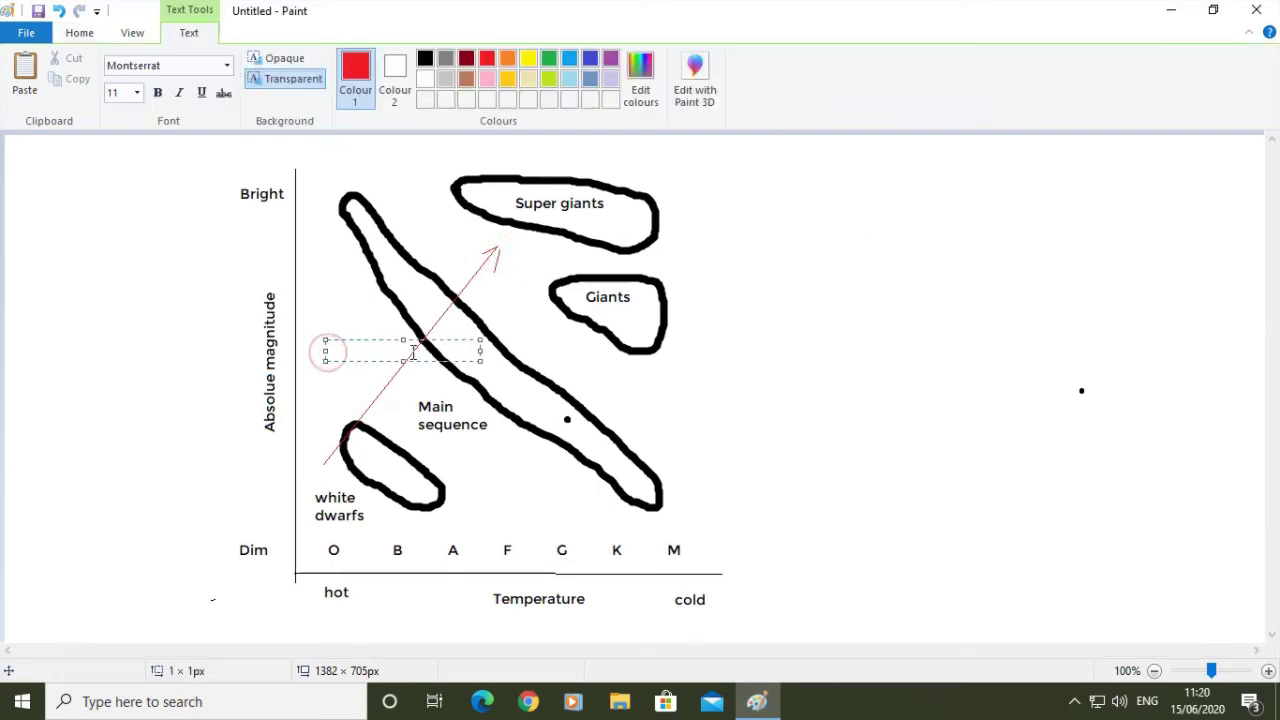
text(size)
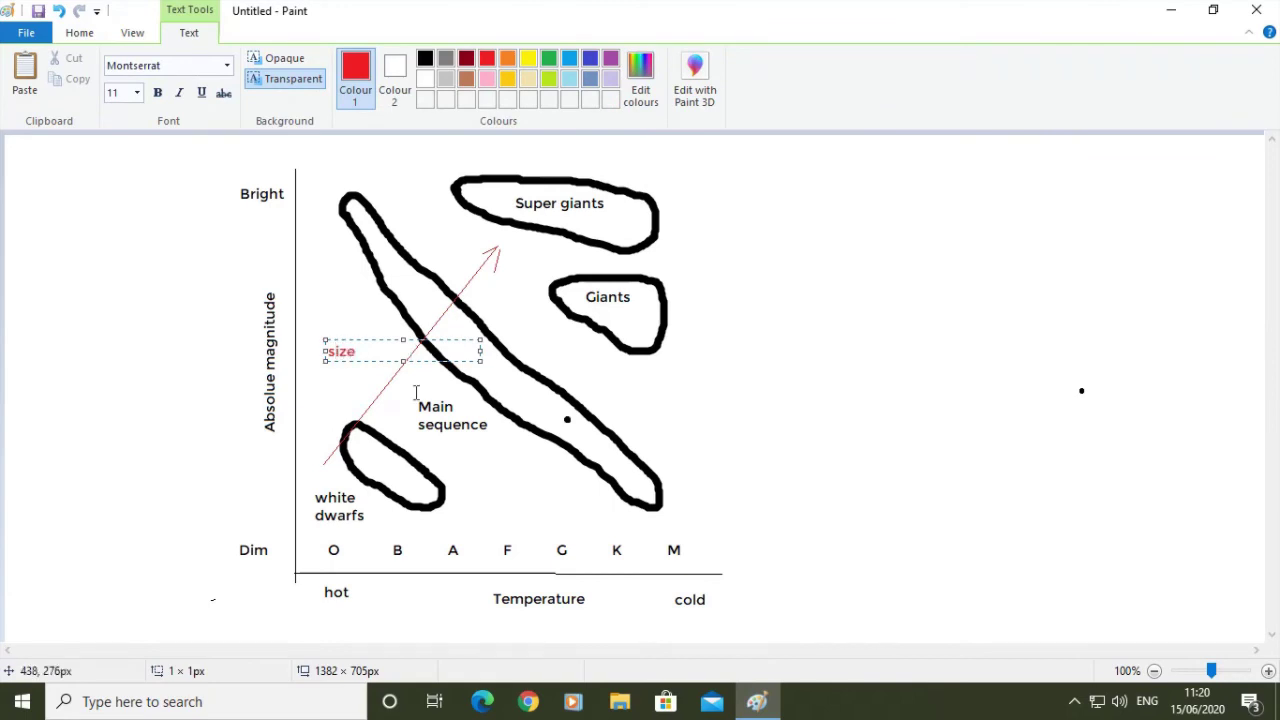
drag(371, 360, 383, 365)
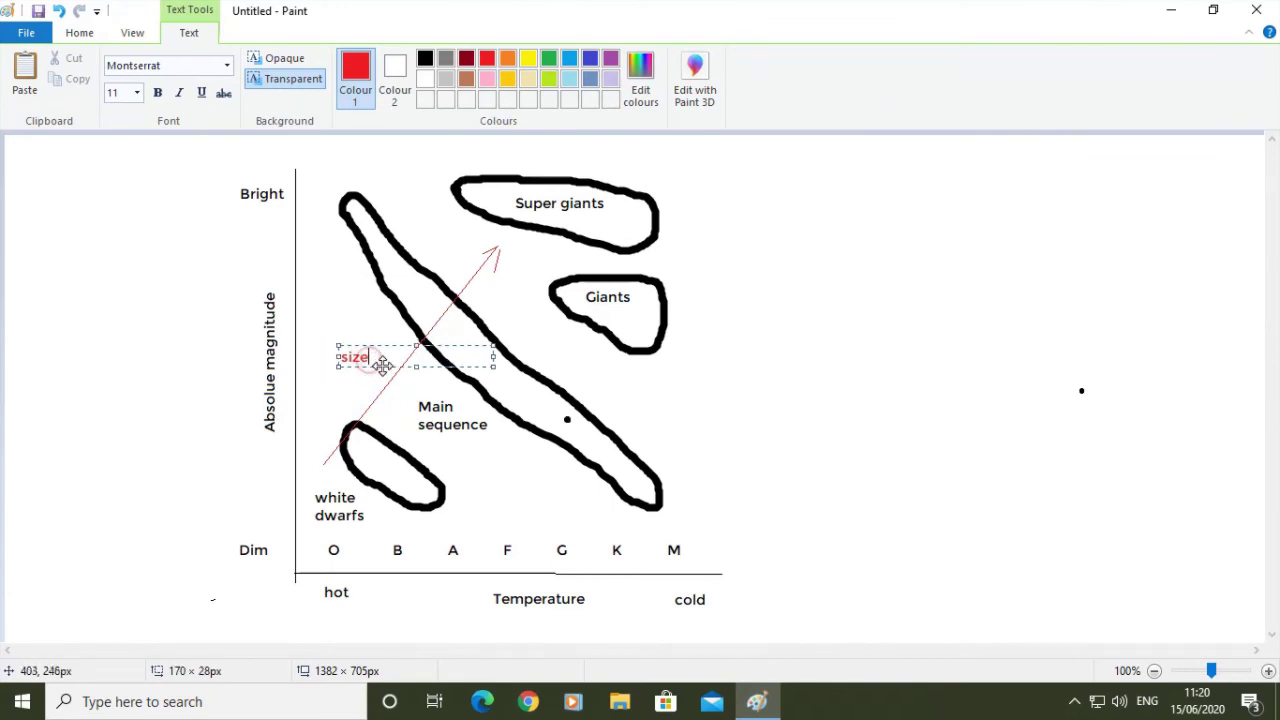
click(736, 427)
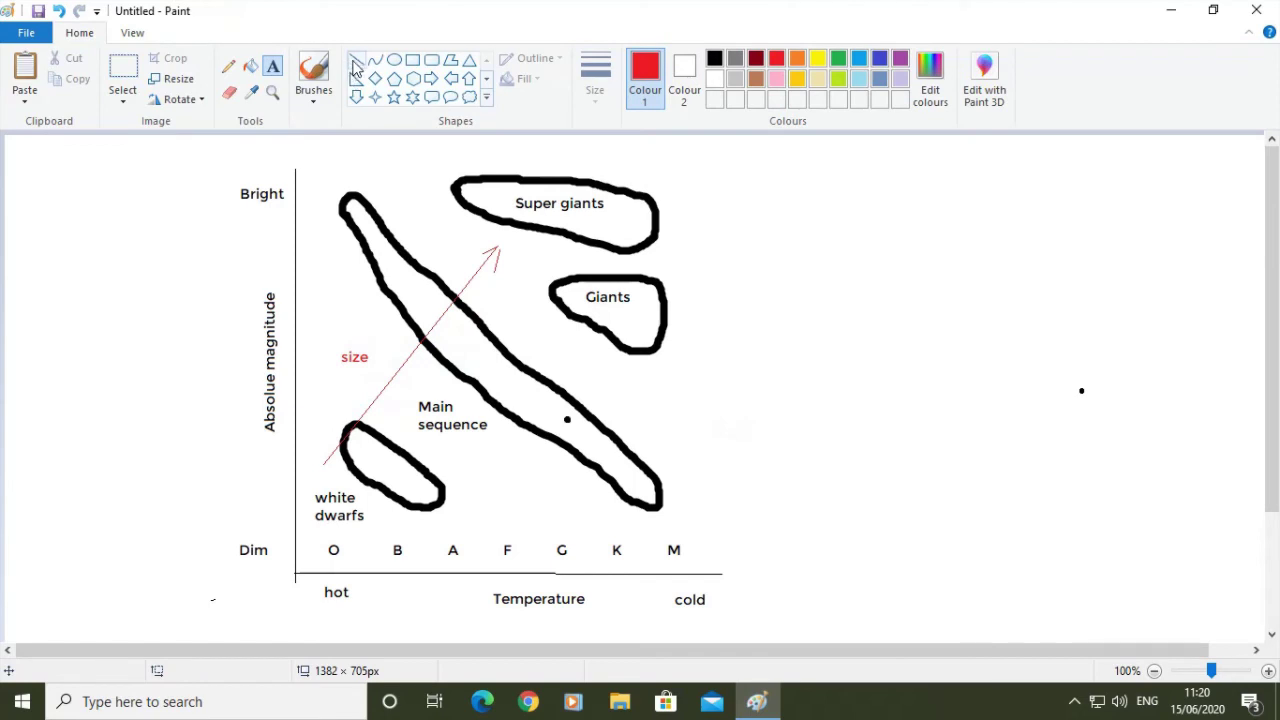
- Draw a second thin red line up toward Giants and give it an arrowhead
click(356, 62)
drag(462, 495, 573, 363)
click(799, 325)
click(760, 323)
click(962, 298)
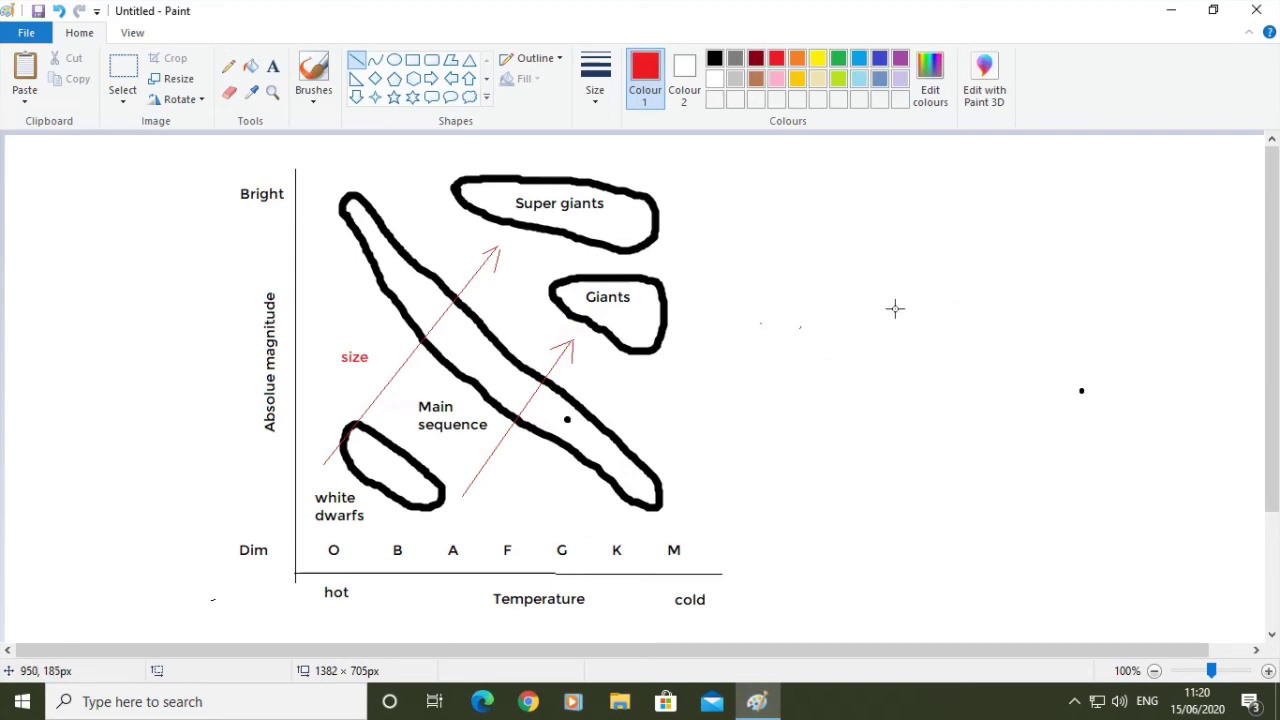
- Type the red title 'H R Daigram' above the diagram
click(272, 66)
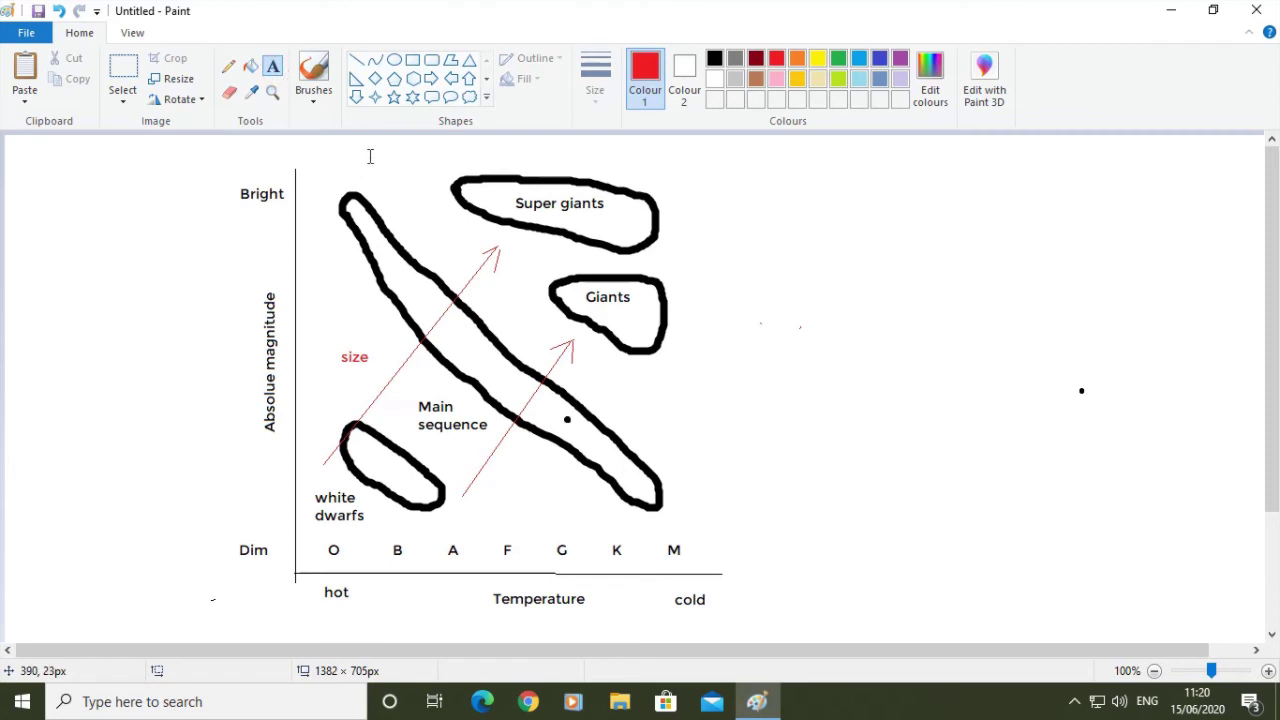
click(370, 156)
text(H)
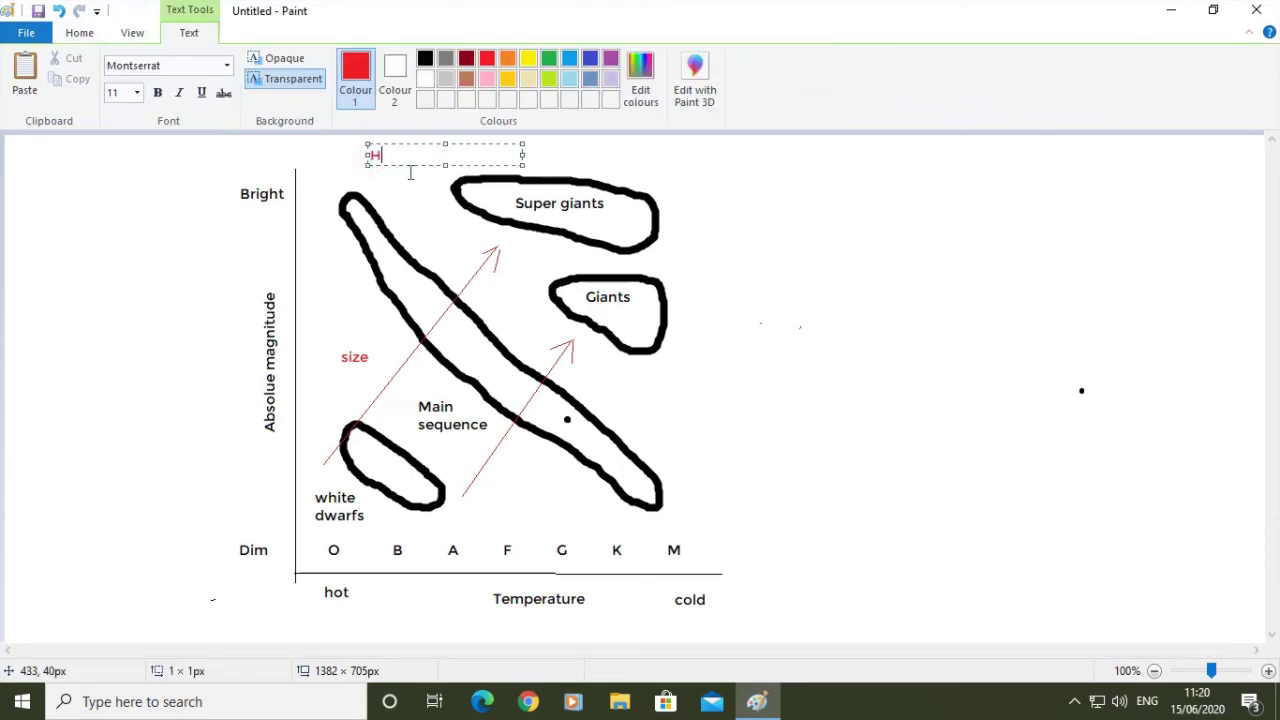
text( R Daigram)
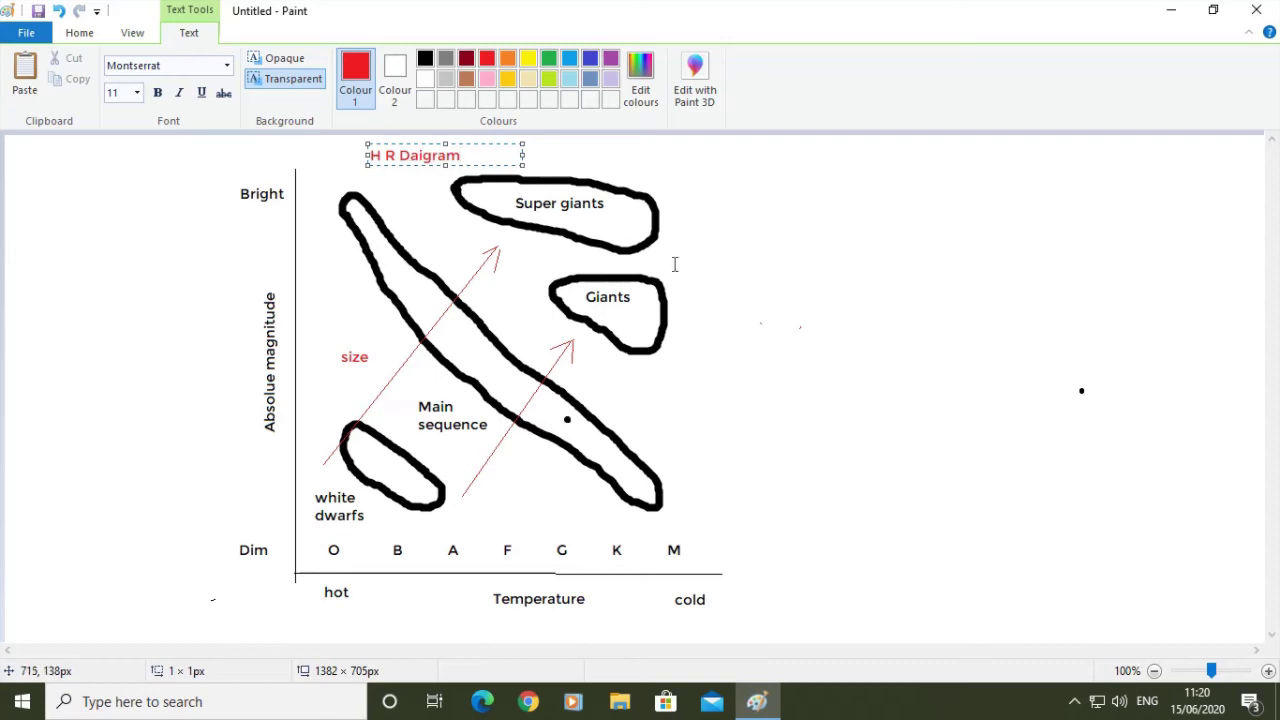
click(889, 302)
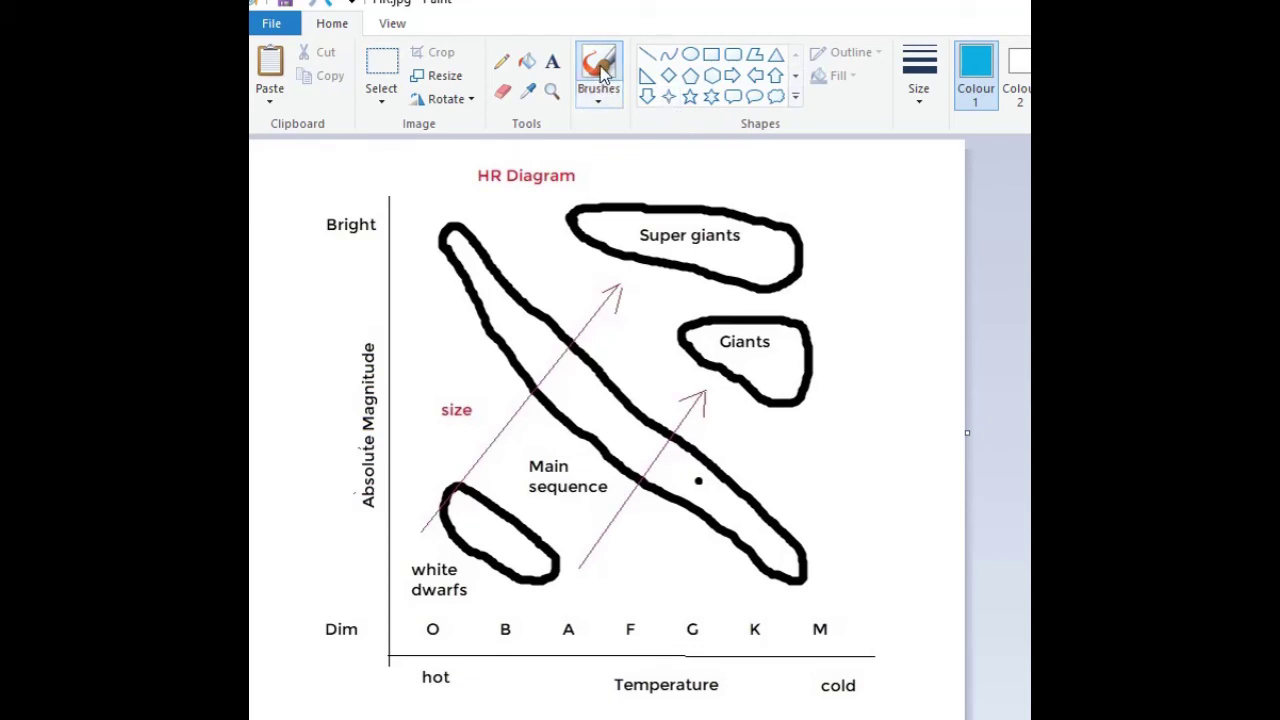
- With the first blue brush, hatch beside the M column and curve an arrow to the main-sequence dot
click(603, 103)
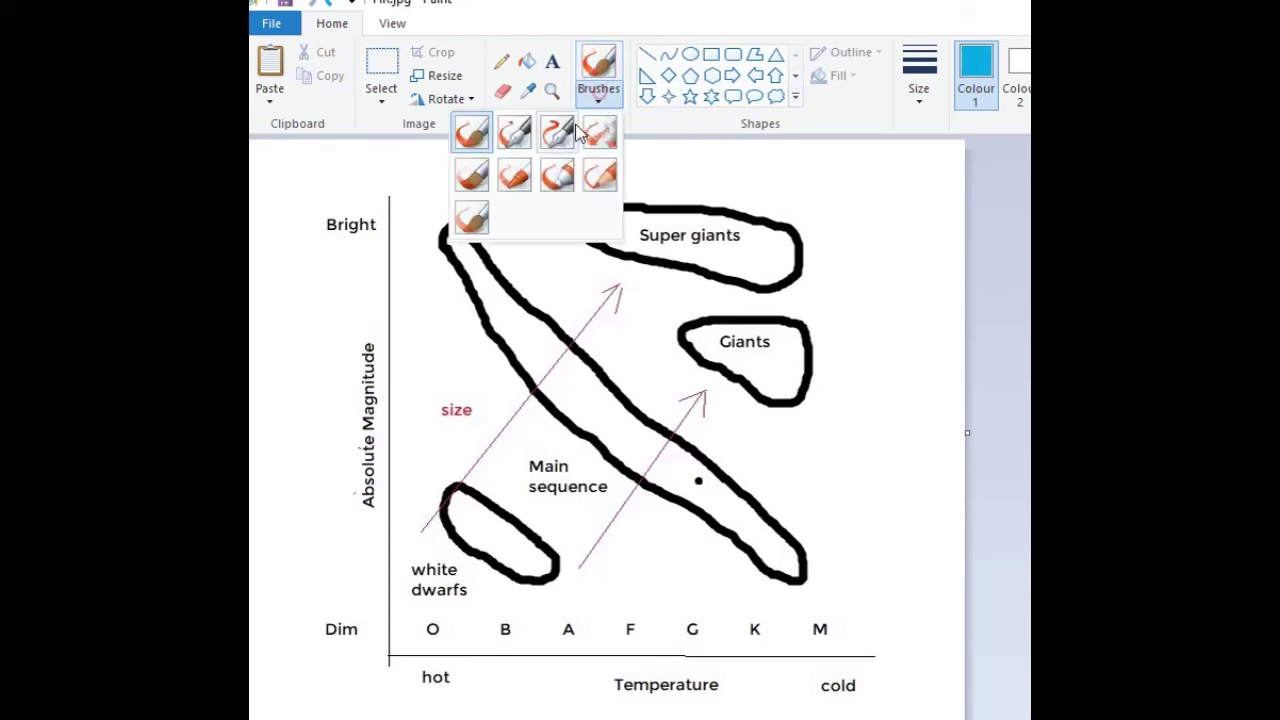
click(474, 131)
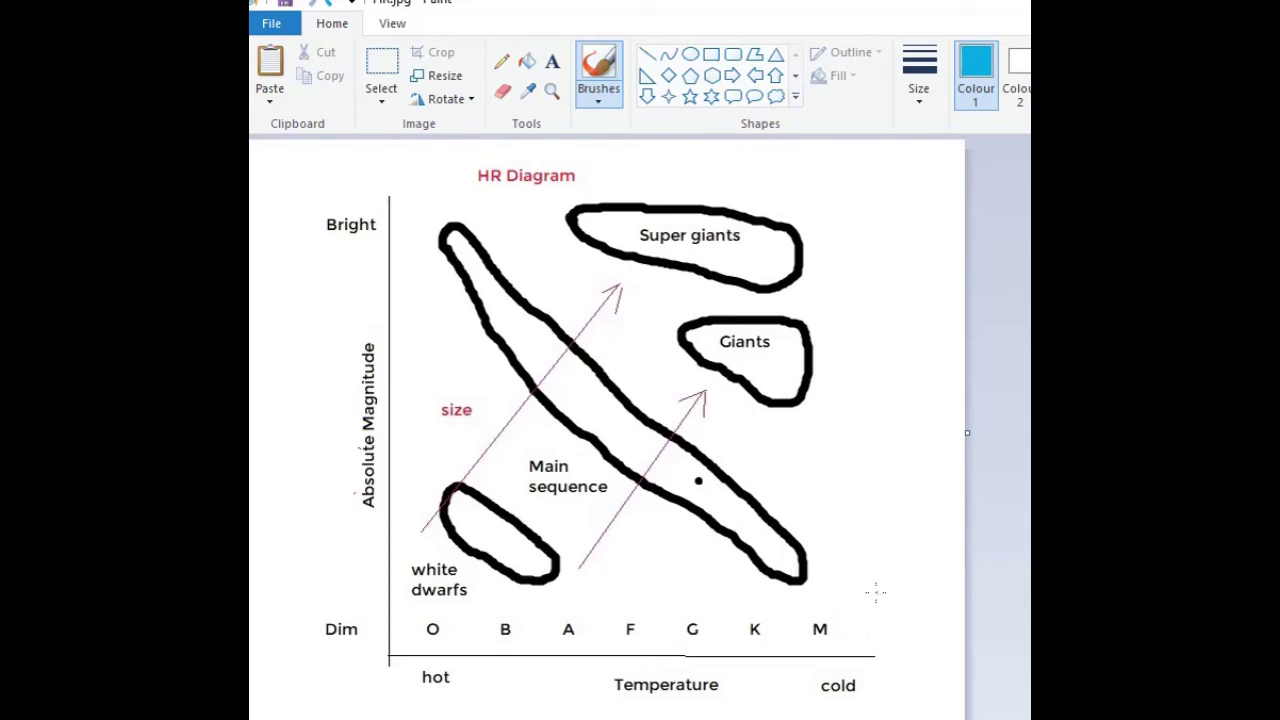
mouse_move(877, 592)
mouse_down()
mouse_move(903, 575)
mouse_move(902, 608)
mouse_move(914, 610)
mouse_up()
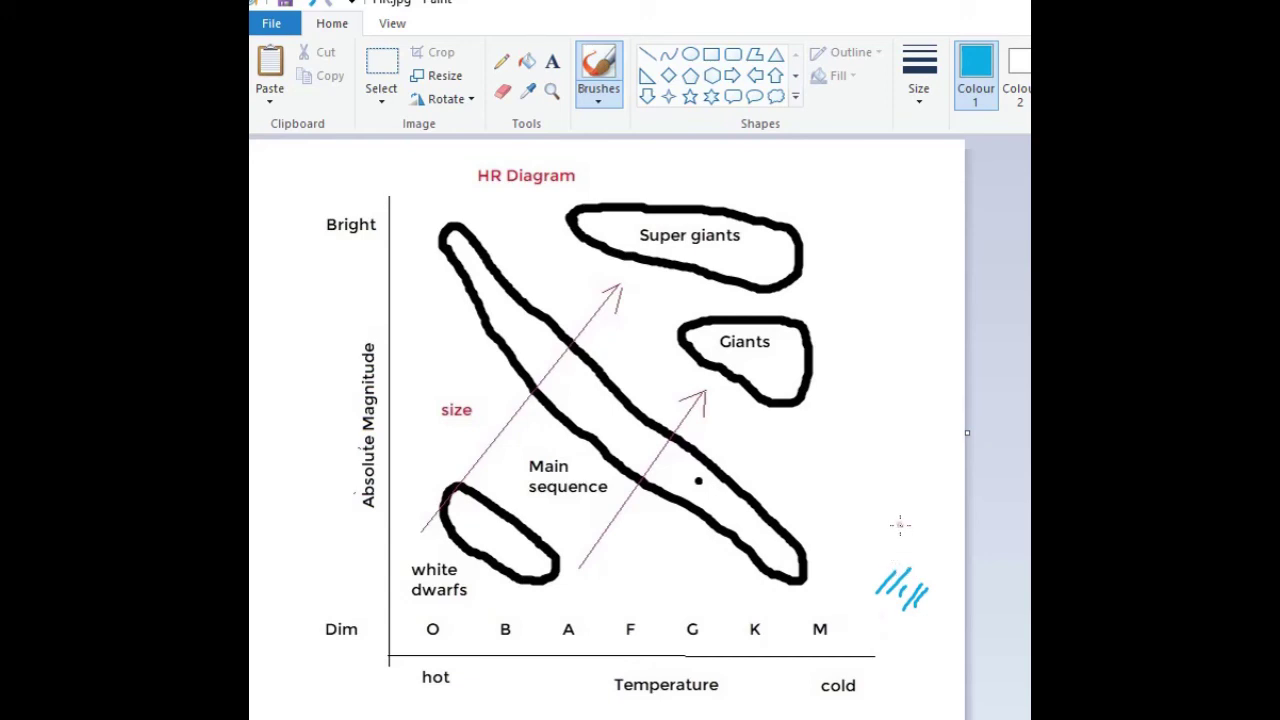
mouse_move(900, 524)
mouse_down()
mouse_move(812, 470)
mouse_move(735, 468)
mouse_up()
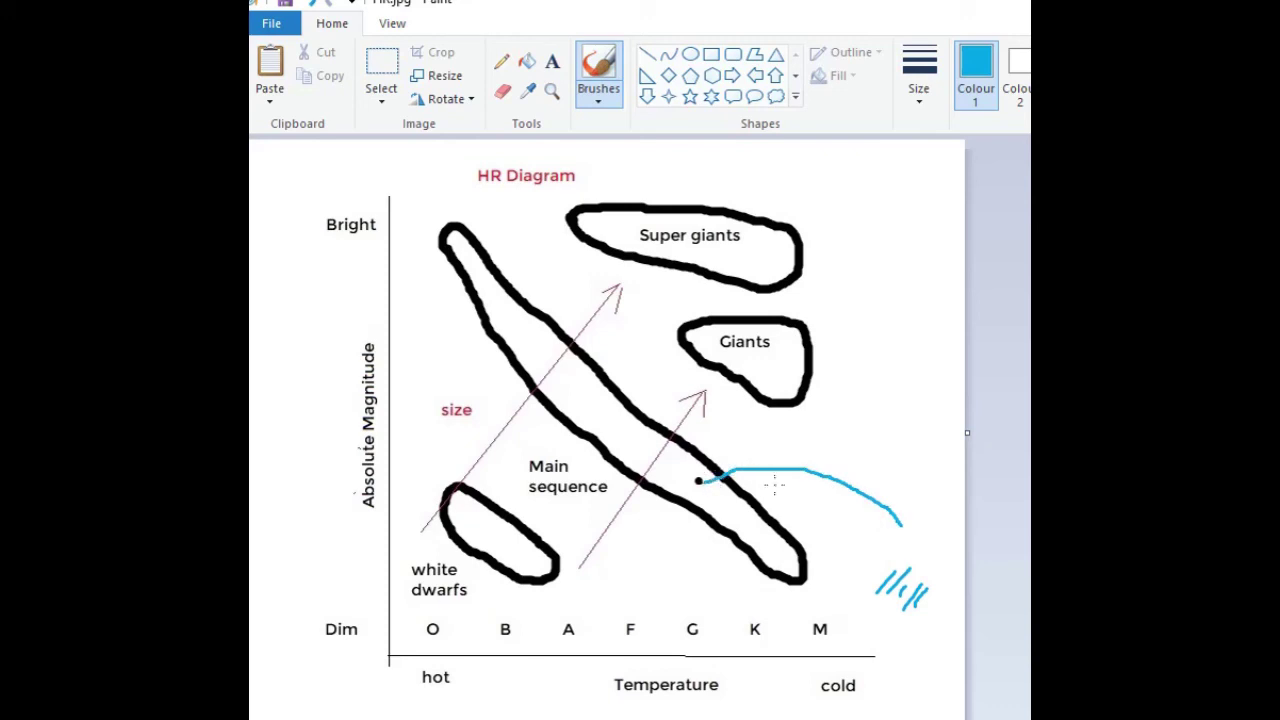
mouse_move(788, 467)
mouse_down()
mouse_move(799, 458)
mouse_move(788, 468)
mouse_move(800, 484)
mouse_up()
- Paint a blue arrowed path from the main-sequence dot up into Giants
mouse_move(698, 481)
mouse_down()
mouse_move(704, 442)
mouse_move(782, 354)
mouse_up()
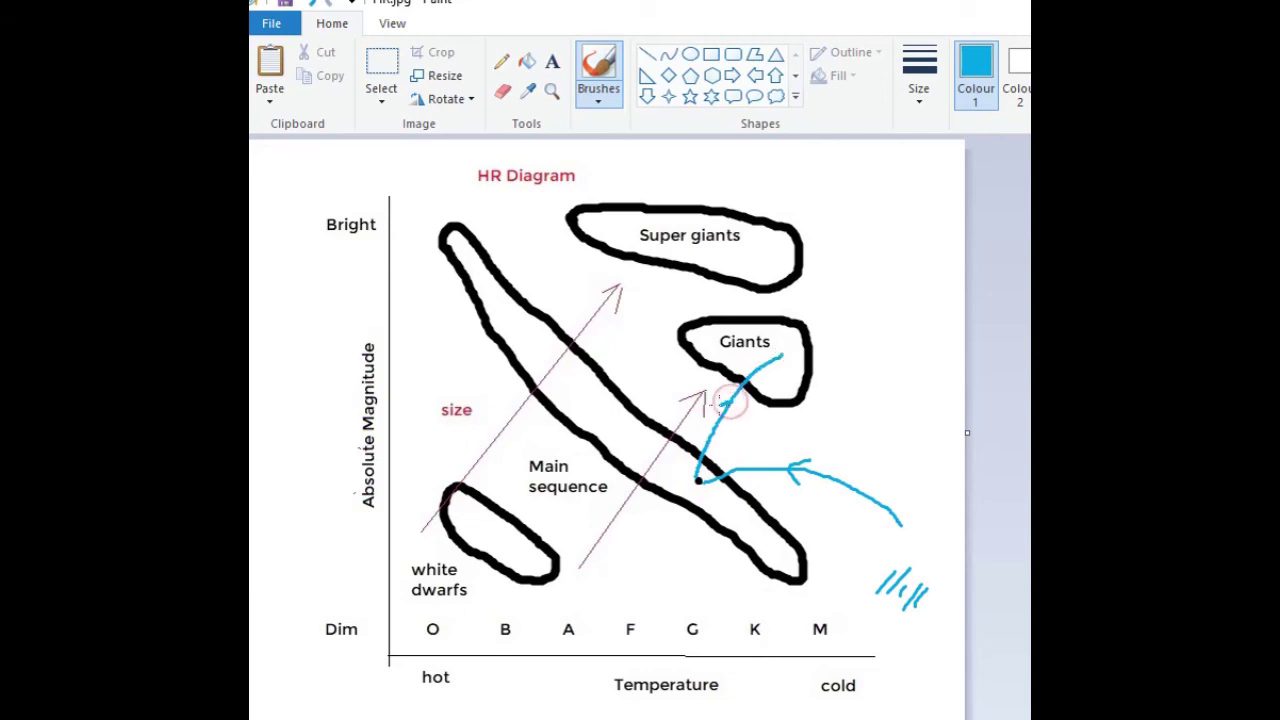
mouse_move(718, 412)
mouse_down()
mouse_move(728, 394)
mouse_move(736, 410)
mouse_up()
- Brush the blue path from Giants down to the white dwarfs, then rightward beneath them
mouse_move(785, 345)
mouse_down()
mouse_move(742, 315)
mouse_move(657, 300)
mouse_move(574, 315)
mouse_move(496, 412)
mouse_move(482, 510)
mouse_move(500, 554)
mouse_move(509, 542)
mouse_move(497, 553)
mouse_move(479, 540)
mouse_up()
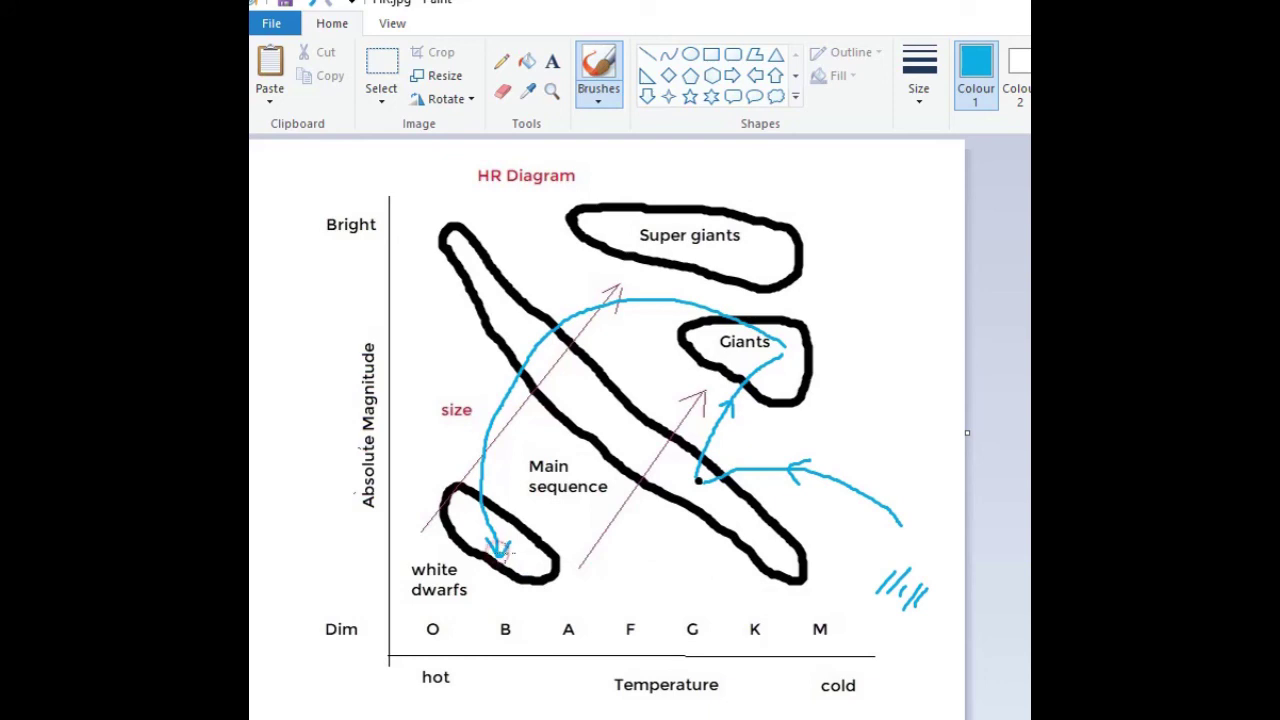
mouse_move(500, 551)
mouse_down()
mouse_move(690, 602)
mouse_move(650, 597)
mouse_move(743, 604)
mouse_up()
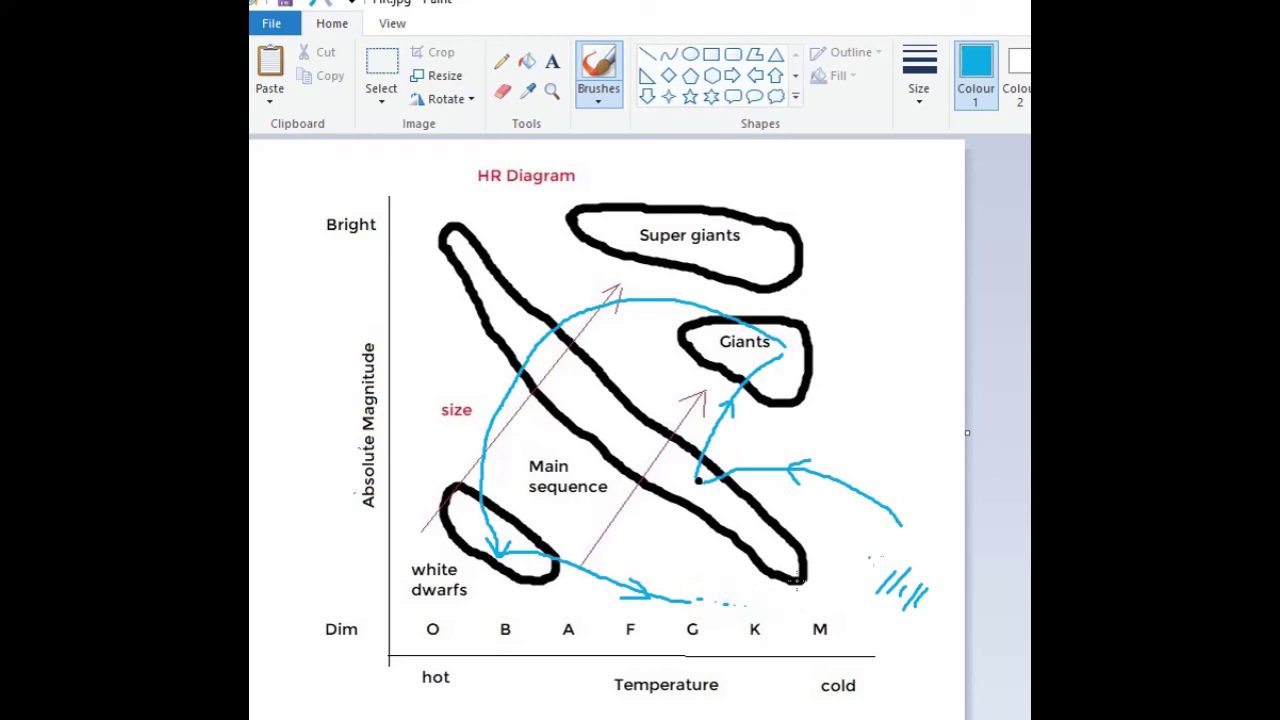